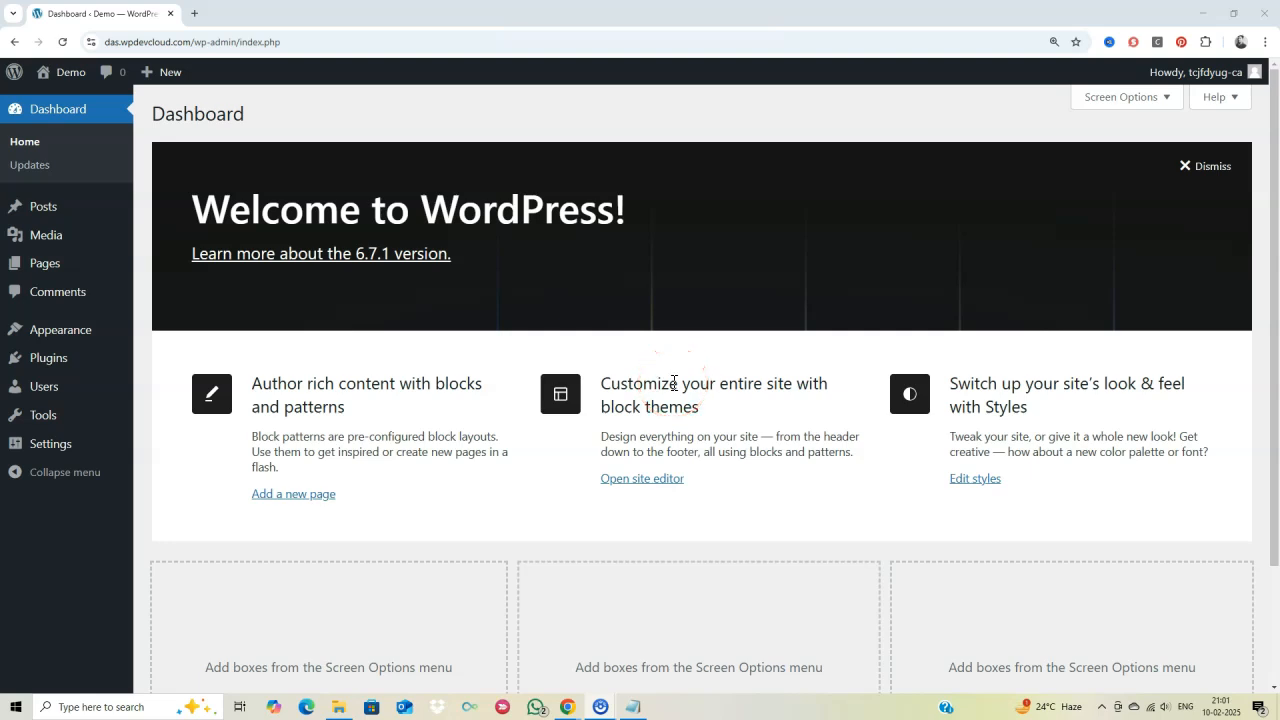
# - Search the plugin directory for "WP Rollback" and install the WP Rollback – Rollback Plugins and Themes plugin
pyautogui.moveTo(60, 366)
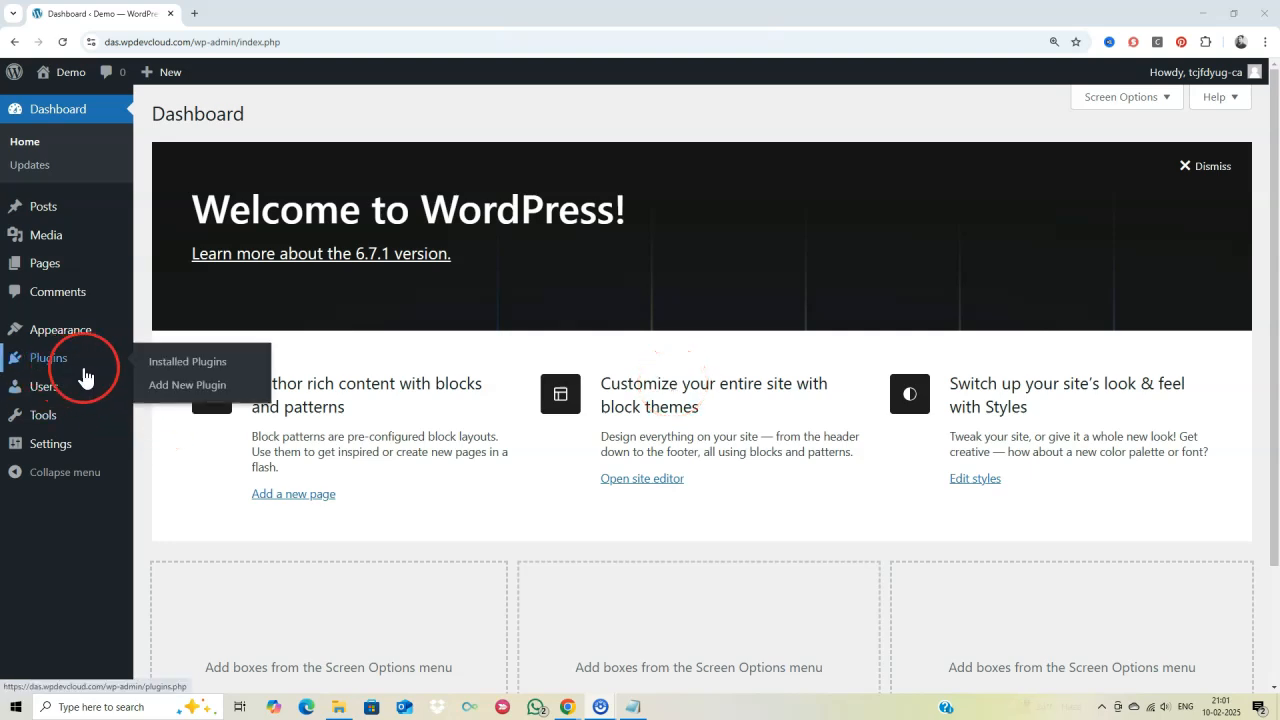
pyautogui.click(172, 394)
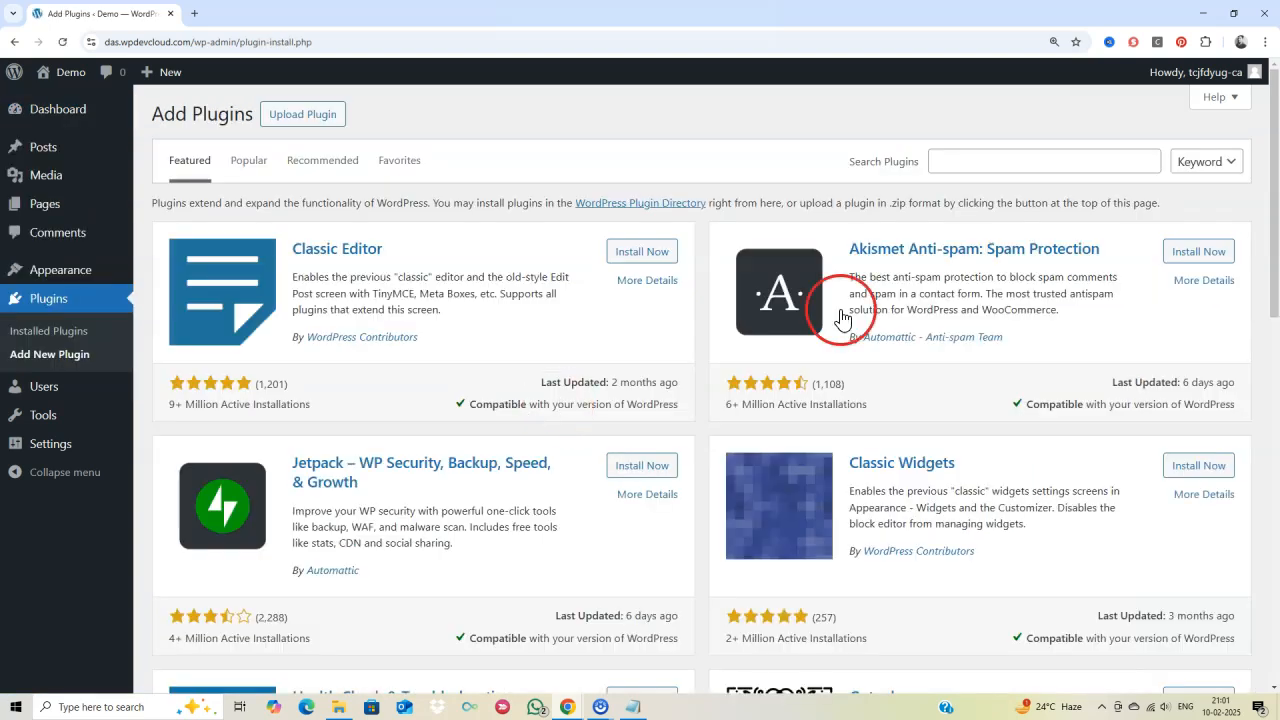
pyautogui.click(969, 158)
pyautogui.write('WP Rollback')
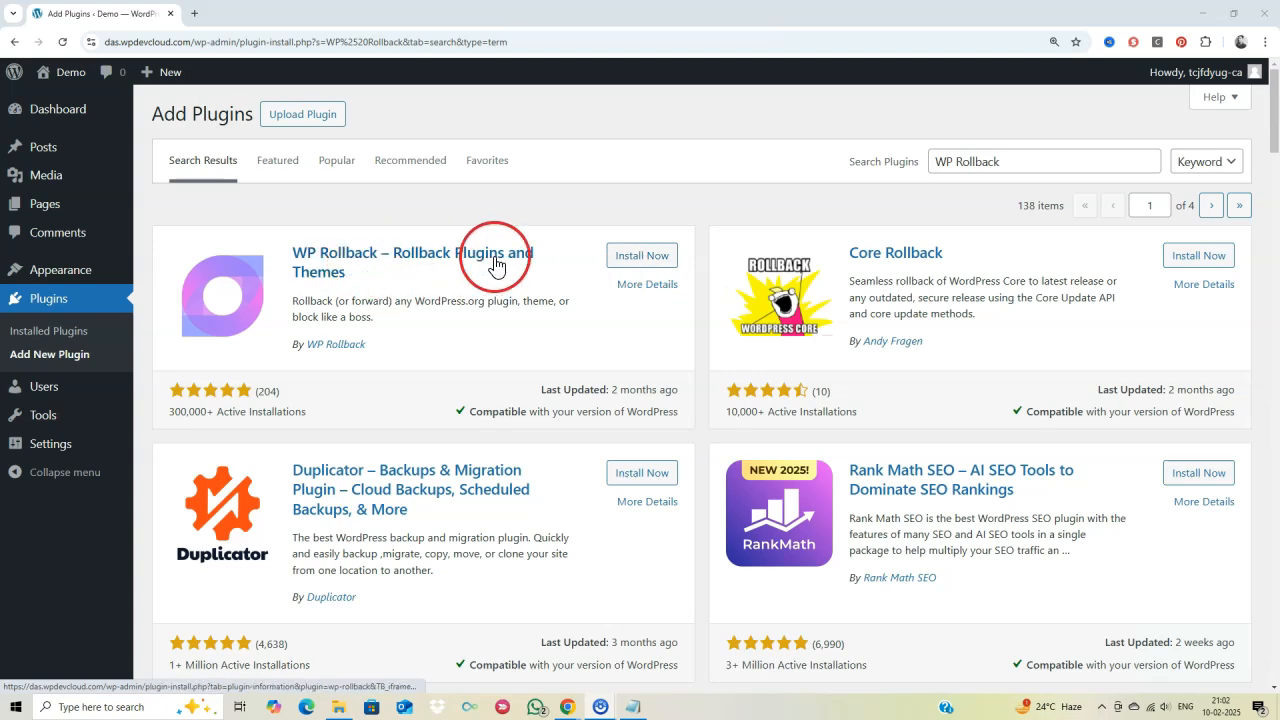
pyautogui.click(633, 260)
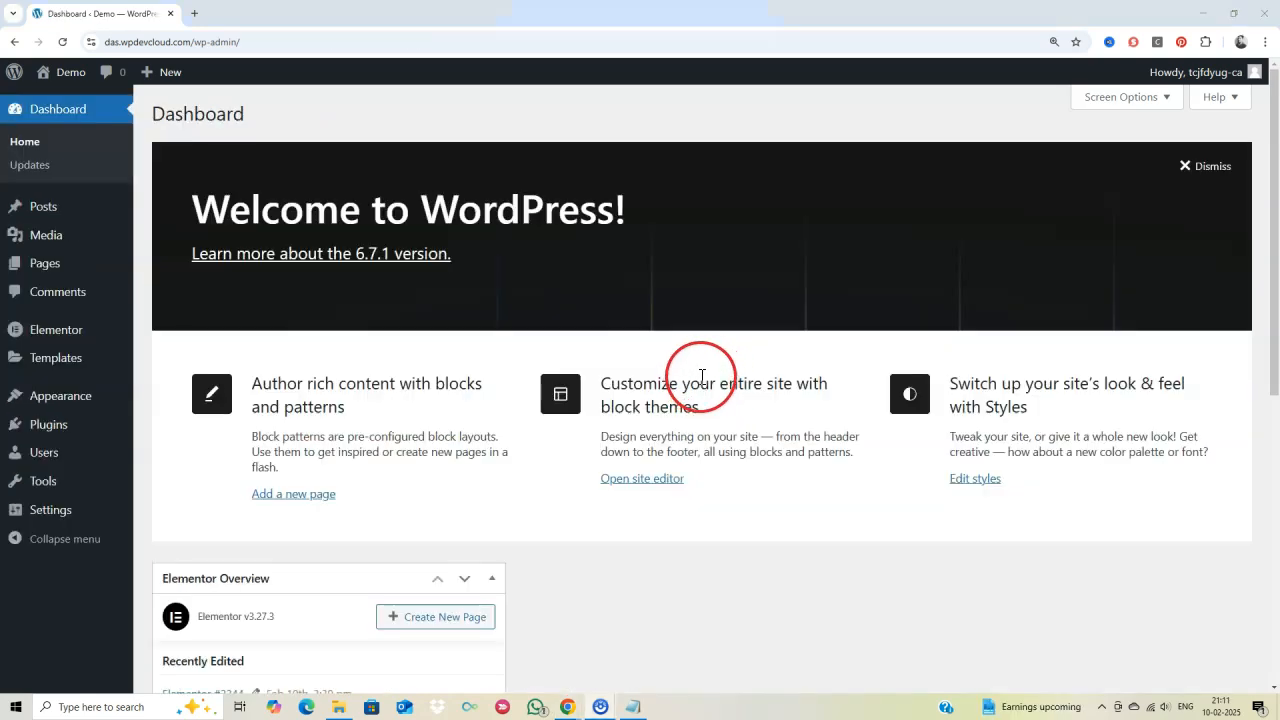
# - Start a rollback of the Elementor plugin from the list of installed plugins
pyautogui.moveTo(44, 437)
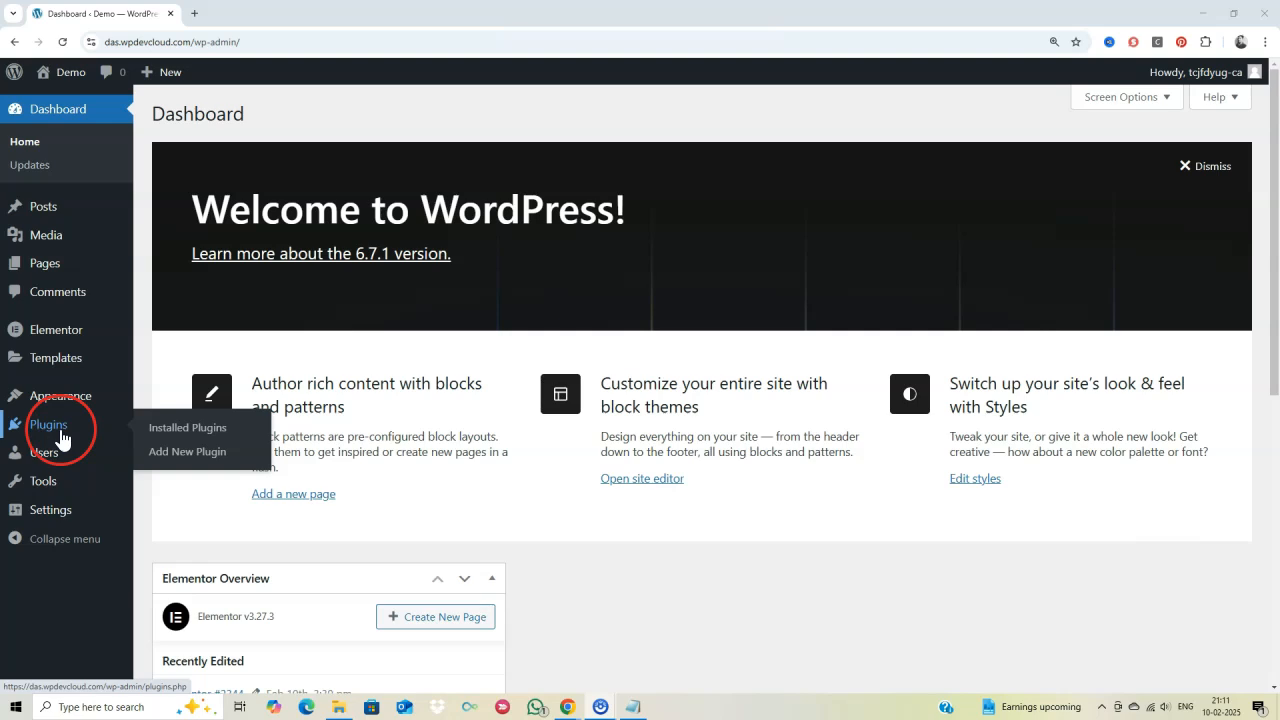
pyautogui.click(187, 433)
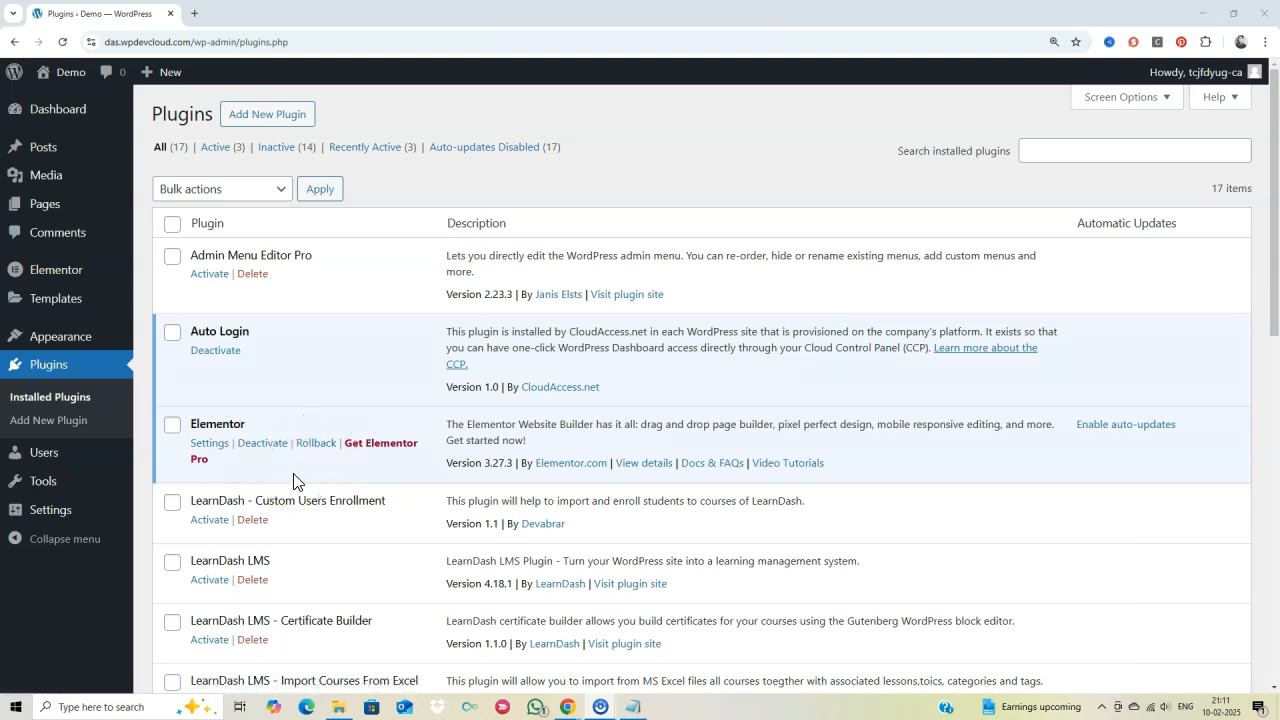
pyautogui.click(314, 451)
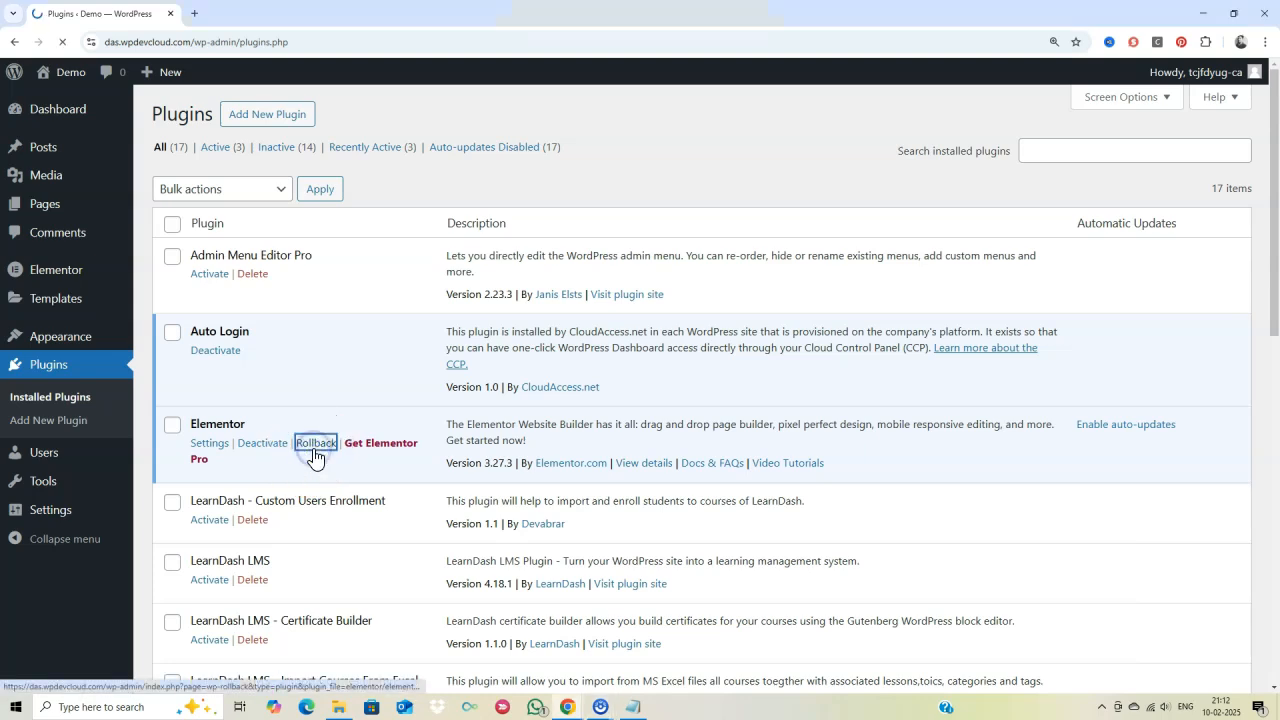
pyautogui.click(348, 452)
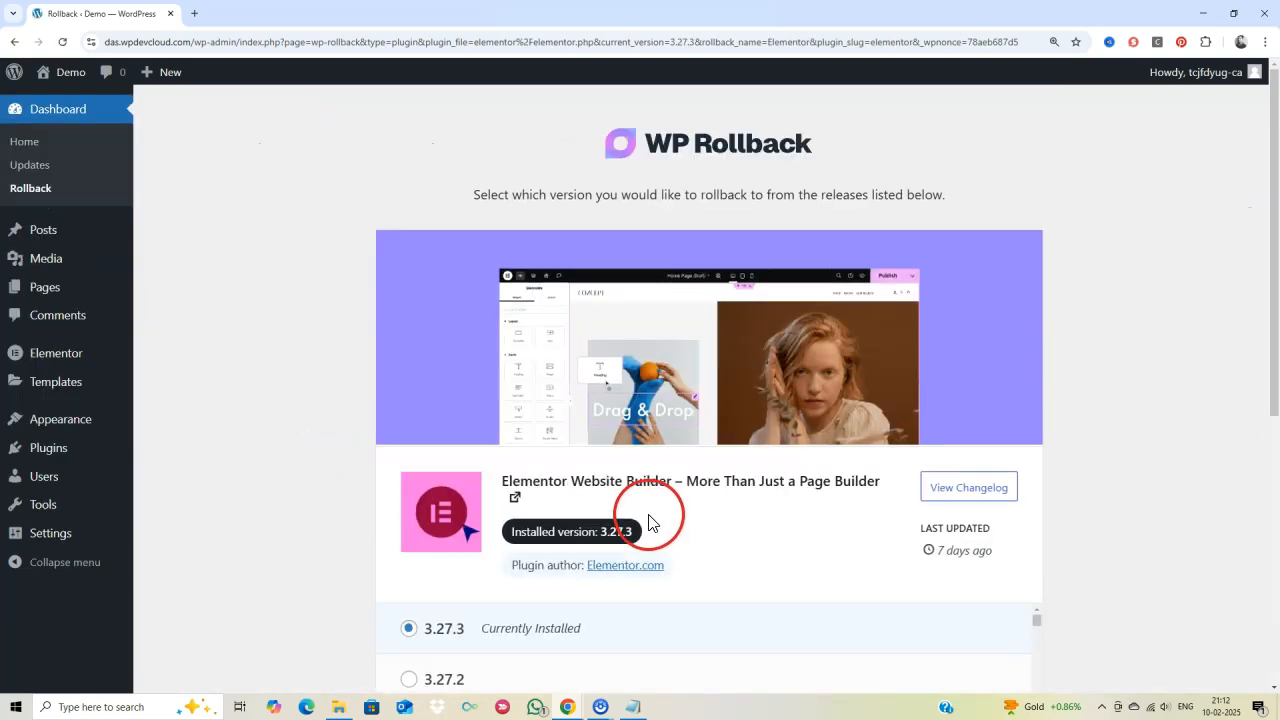
# - Roll back Elementor to version 3.27.2 and confirm the rollback
pyautogui.scroll(-2, 650, 520)
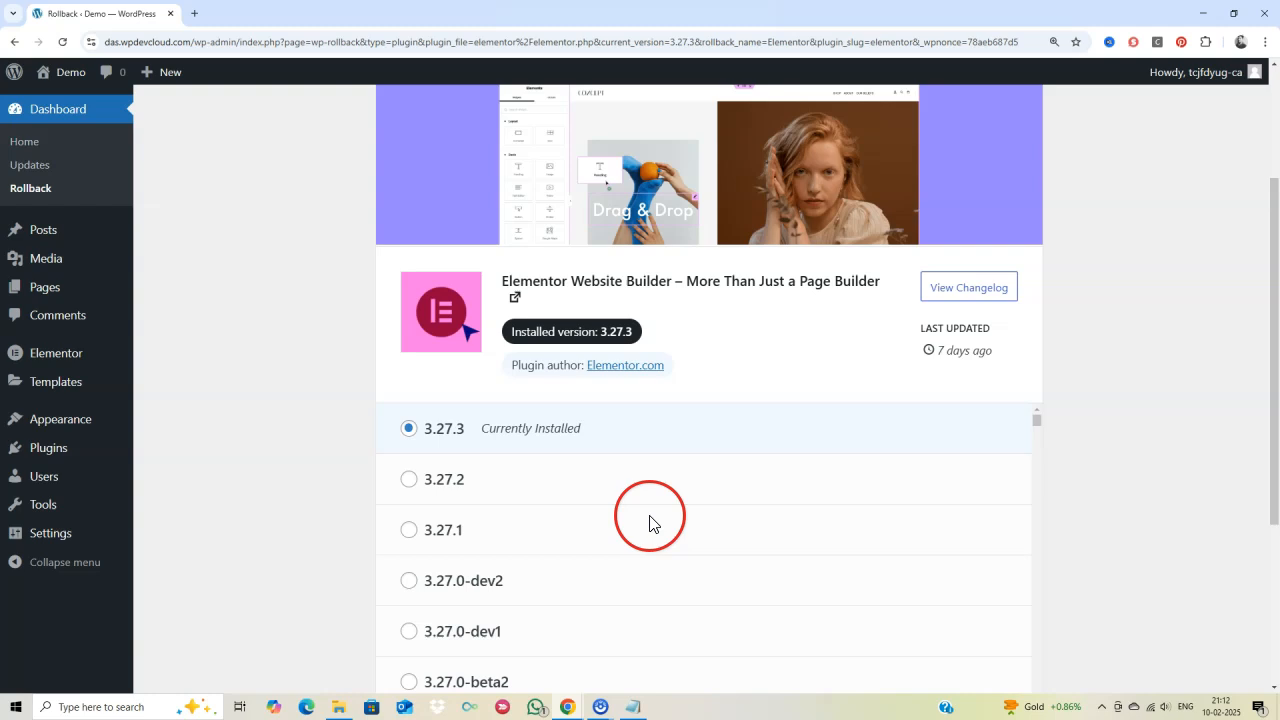
pyautogui.scroll(-2, 740, 523)
pyautogui.scroll(2, 677, 525)
pyautogui.click(465, 484)
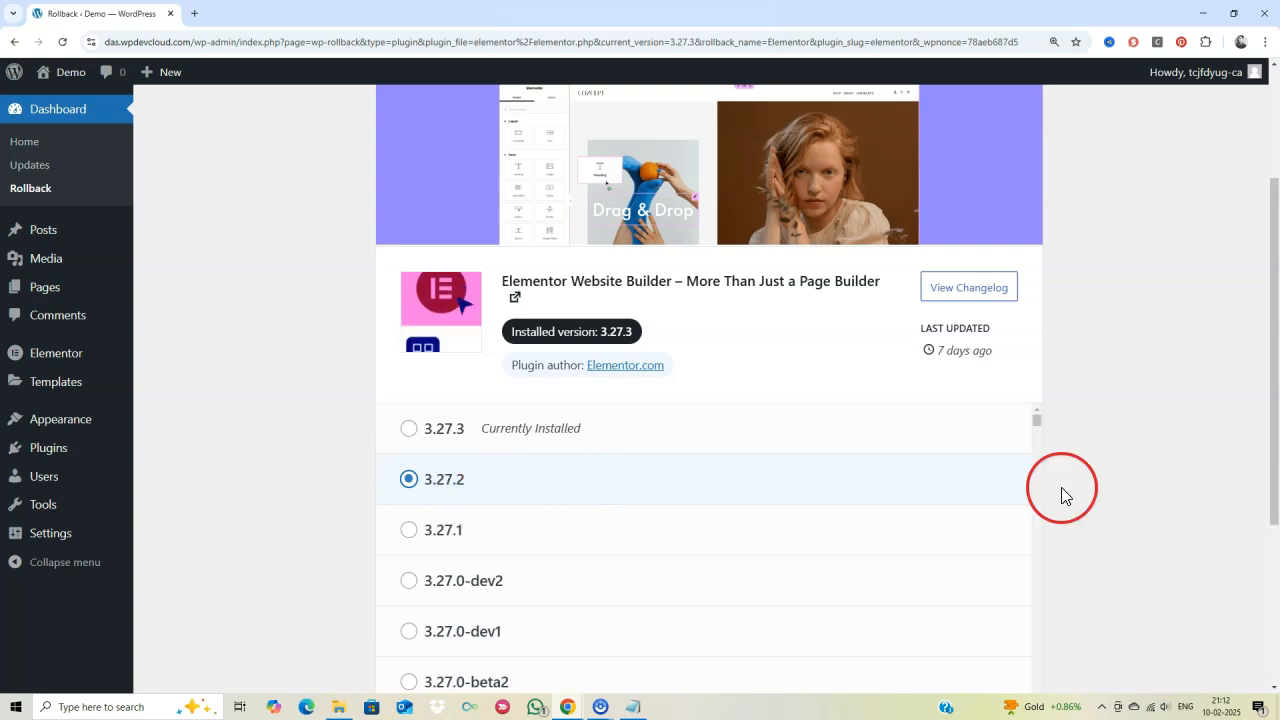
pyautogui.scroll(-3, 1140, 478)
pyautogui.click(432, 522)
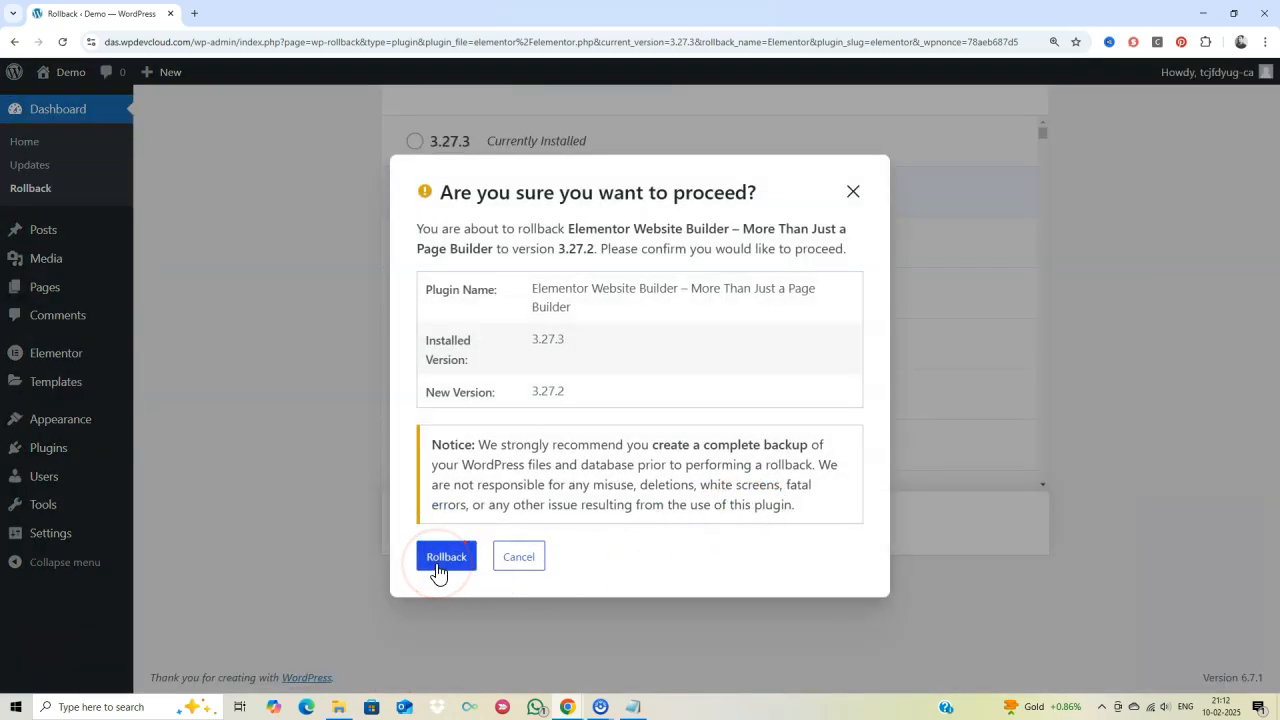
pyautogui.click(437, 566)
pyautogui.click(661, 570)
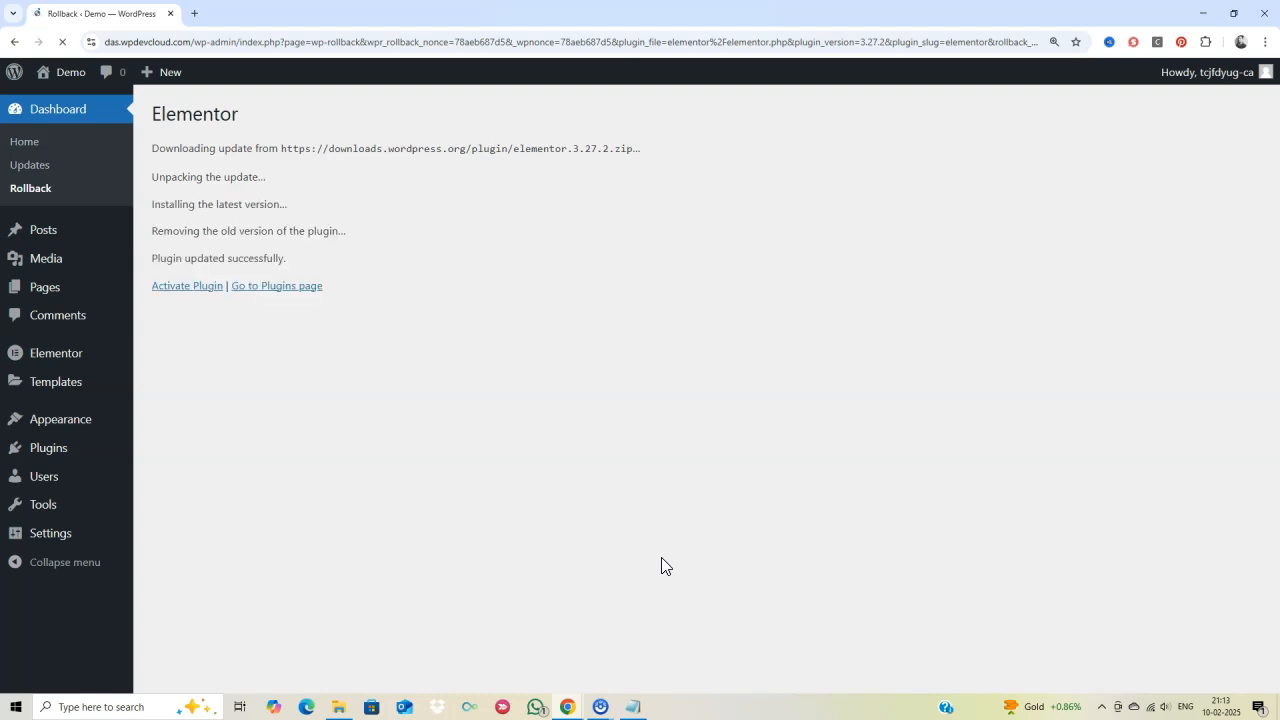
# - Activate the rolled-back Elementor plugin and check its version in the plugin list
pyautogui.click(181, 288)
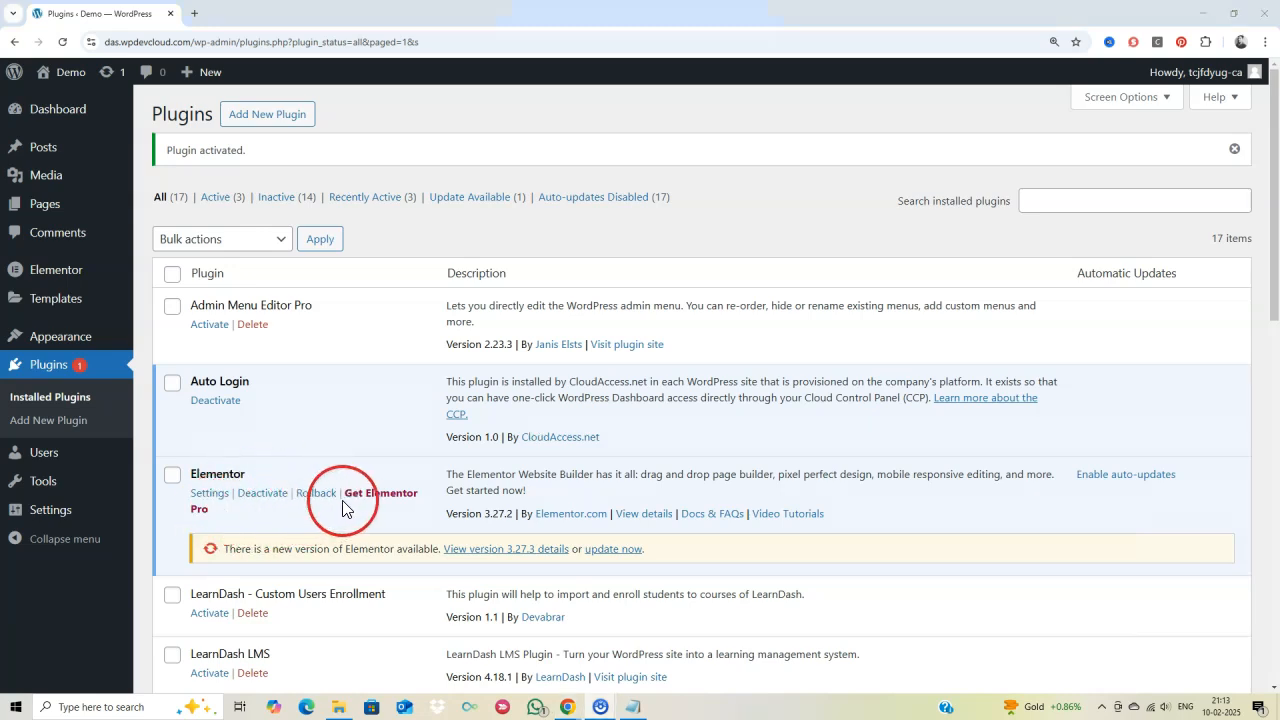
pyautogui.moveTo(484, 513); pyautogui.dragTo(516, 513)
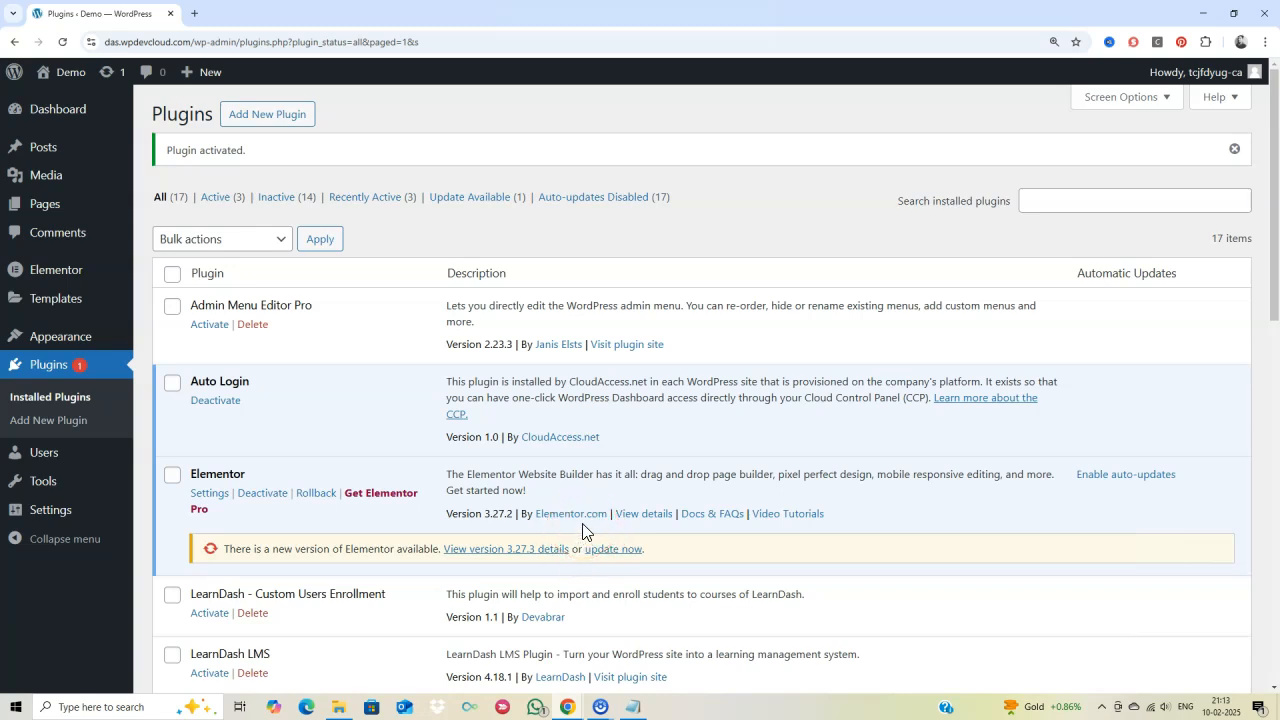
pyautogui.click(594, 541)
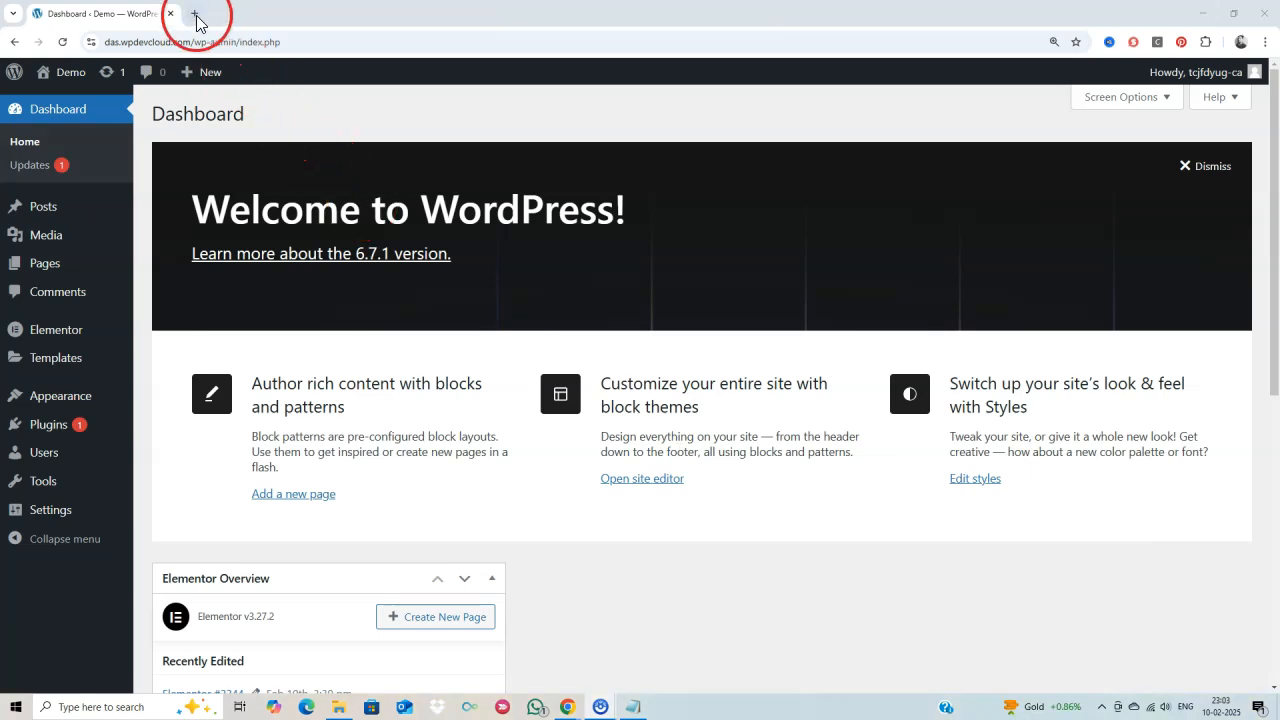
# - Search the web for "elementor" in a new browser tab and open the plugin's WordPress.org page
pyautogui.click(194, 13)
pyautogui.click(216, 40)
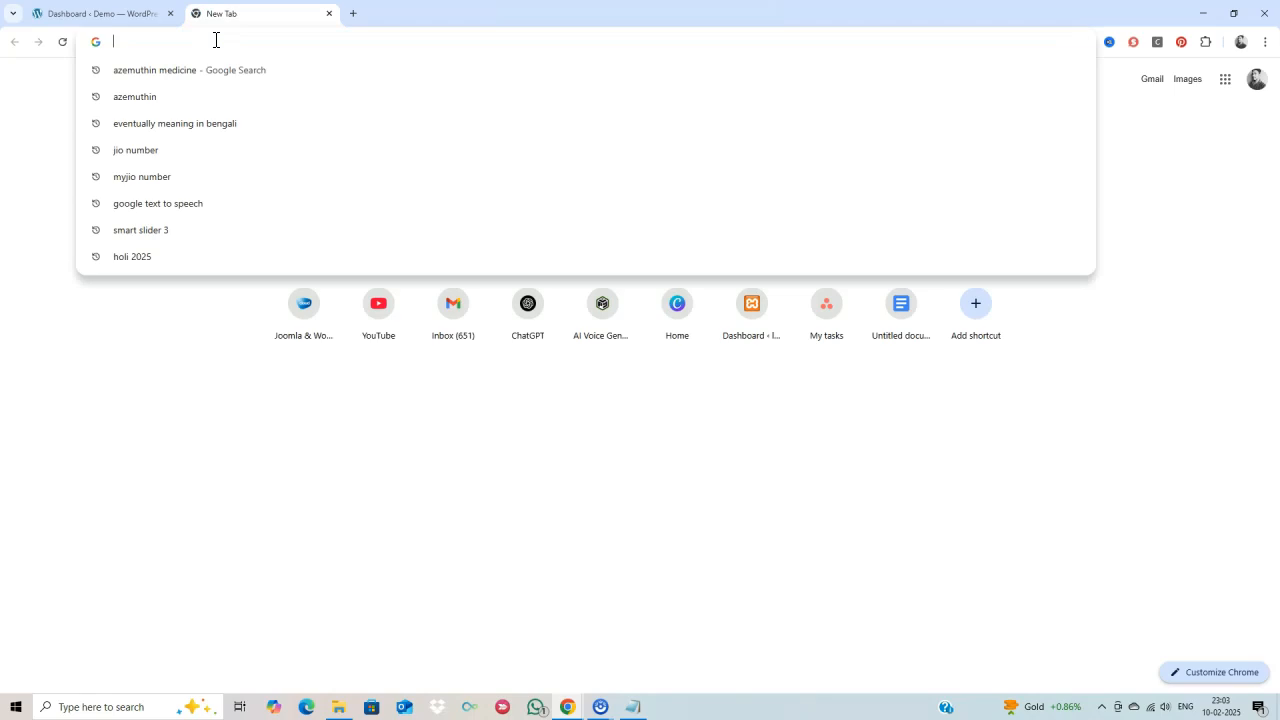
pyautogui.write('elementor')
pyautogui.press('Return')
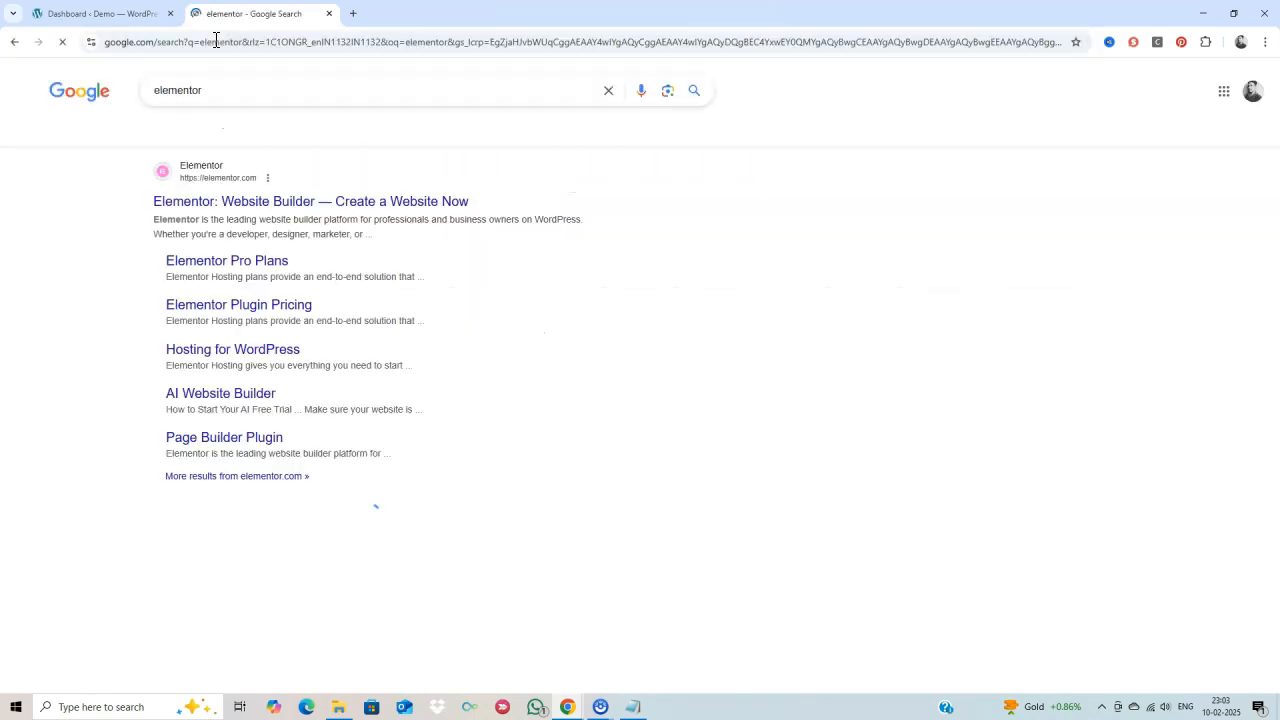
pyautogui.scroll(-3, 370, 405)
pyautogui.scroll(-3, 370, 405)
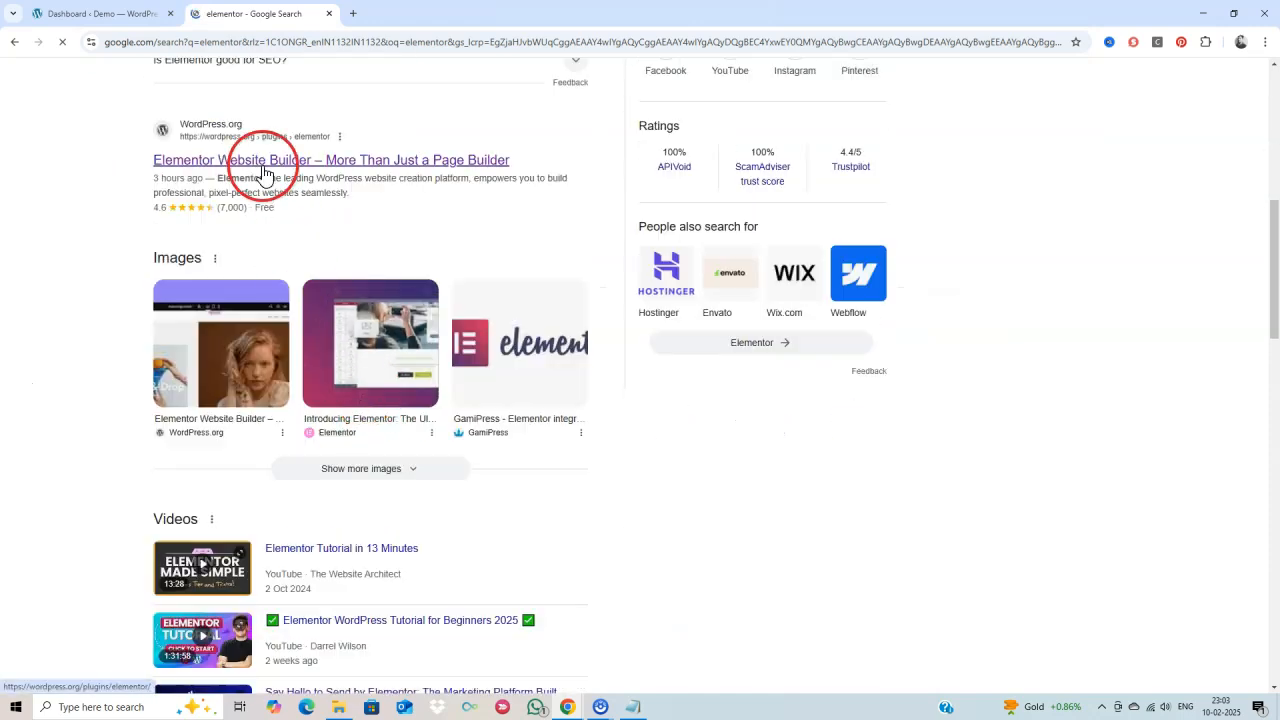
pyautogui.click(365, 162)
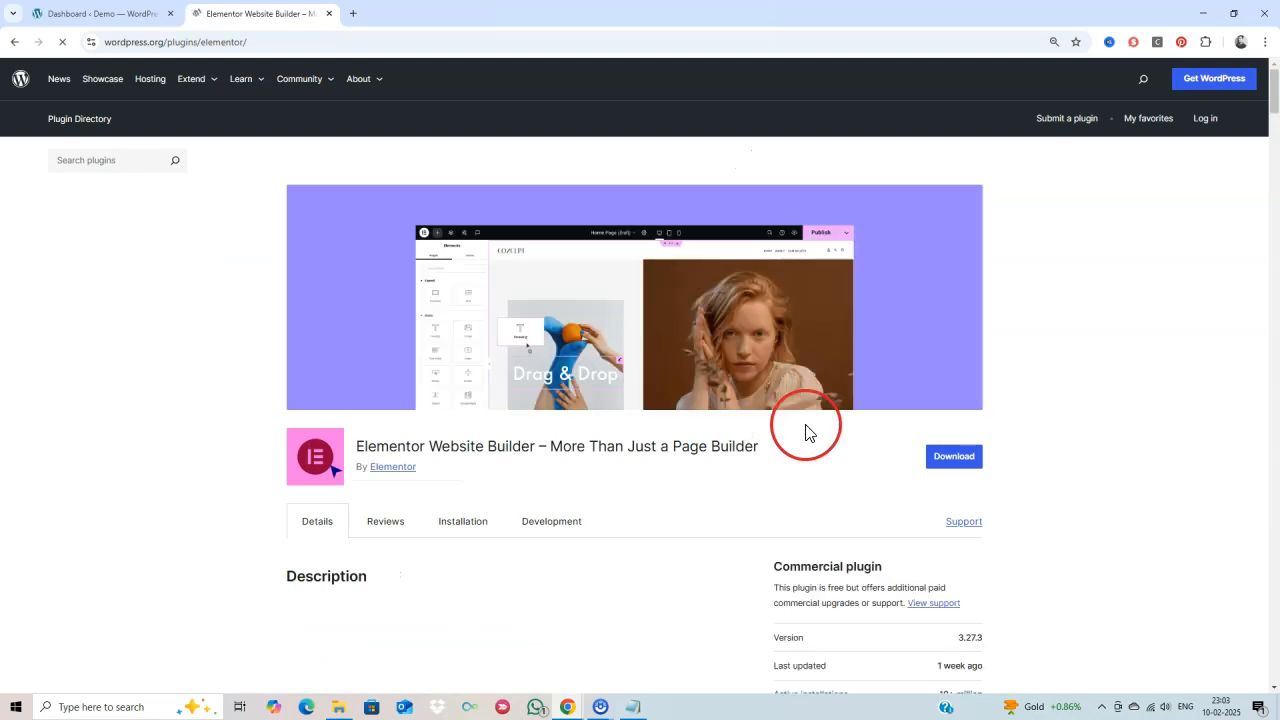
# - Open the Advanced View of the Elementor plugin page and go to its Previous Versions section
pyautogui.scroll(-4, 738, 497)
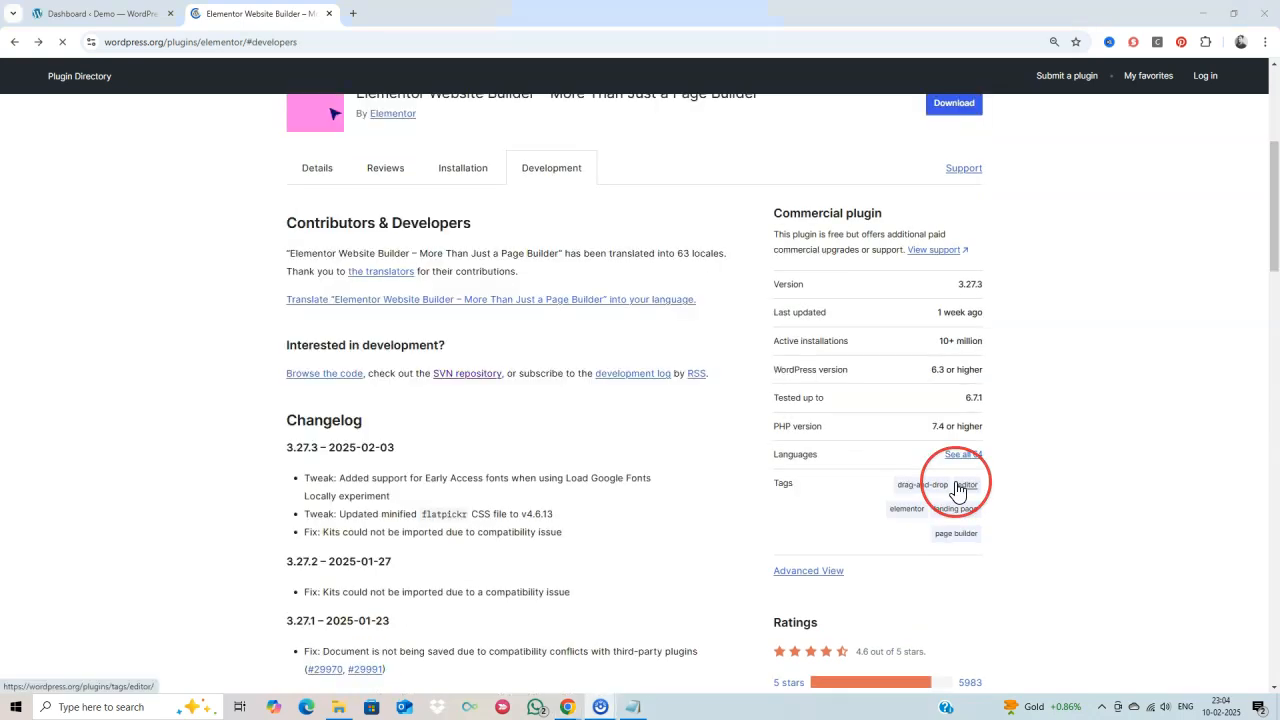
pyautogui.scroll(2, 957, 485)
pyautogui.scroll(-2, 957, 485)
pyautogui.click(805, 512)
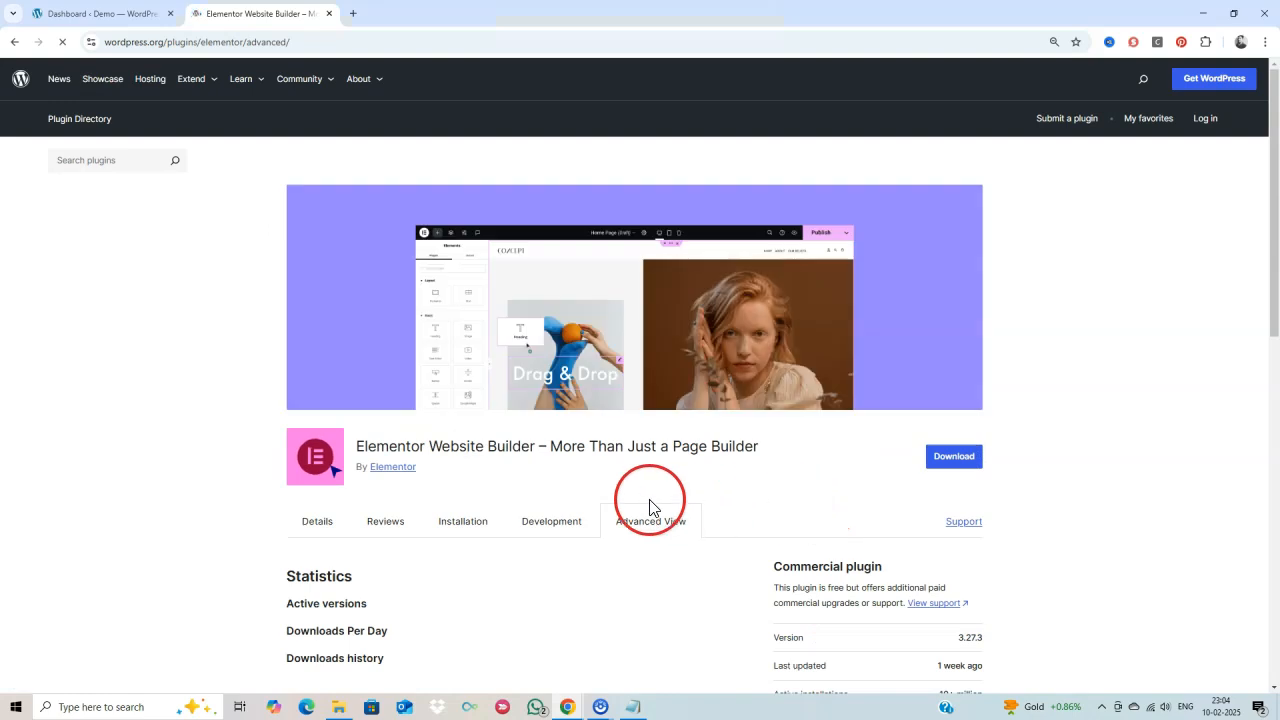
pyautogui.scroll(-5, 651, 508)
pyautogui.scroll(-3, 355, 408)
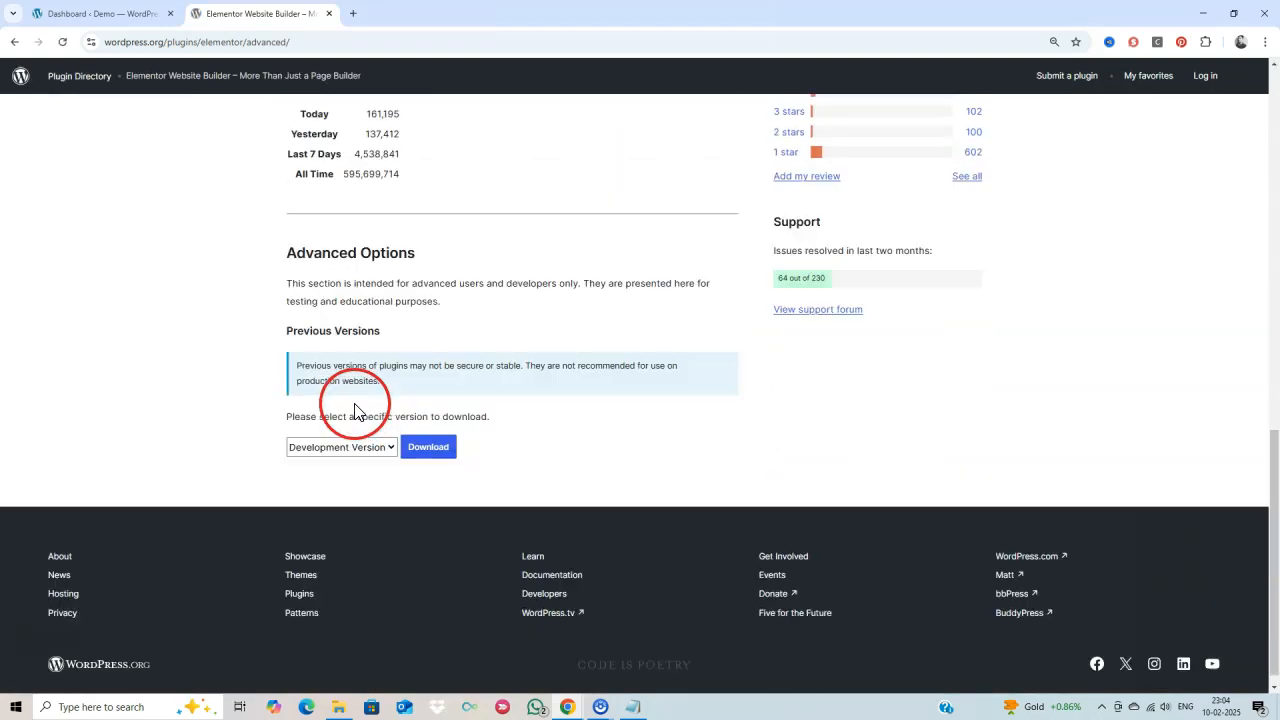
# - Download Elementor version 3.27.0 and save the elementor.3.27.0 zip file in the Downloads folder
pyautogui.click(361, 450)
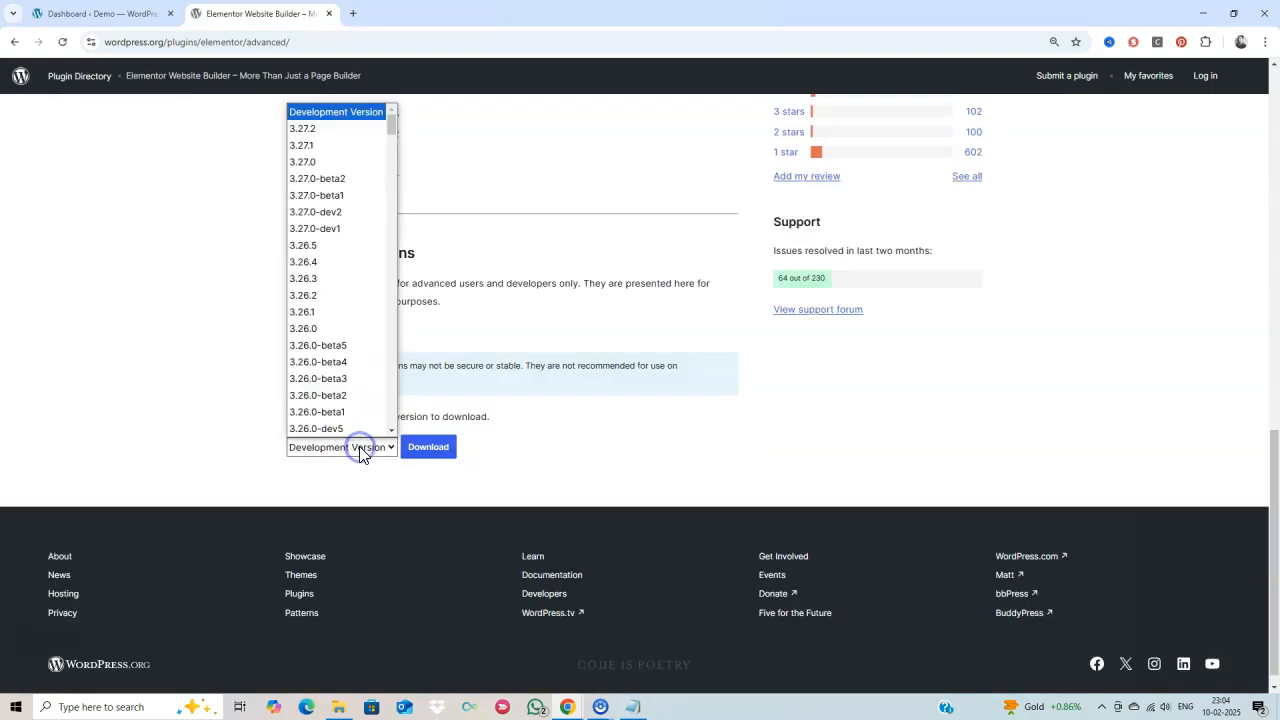
pyautogui.click(330, 162)
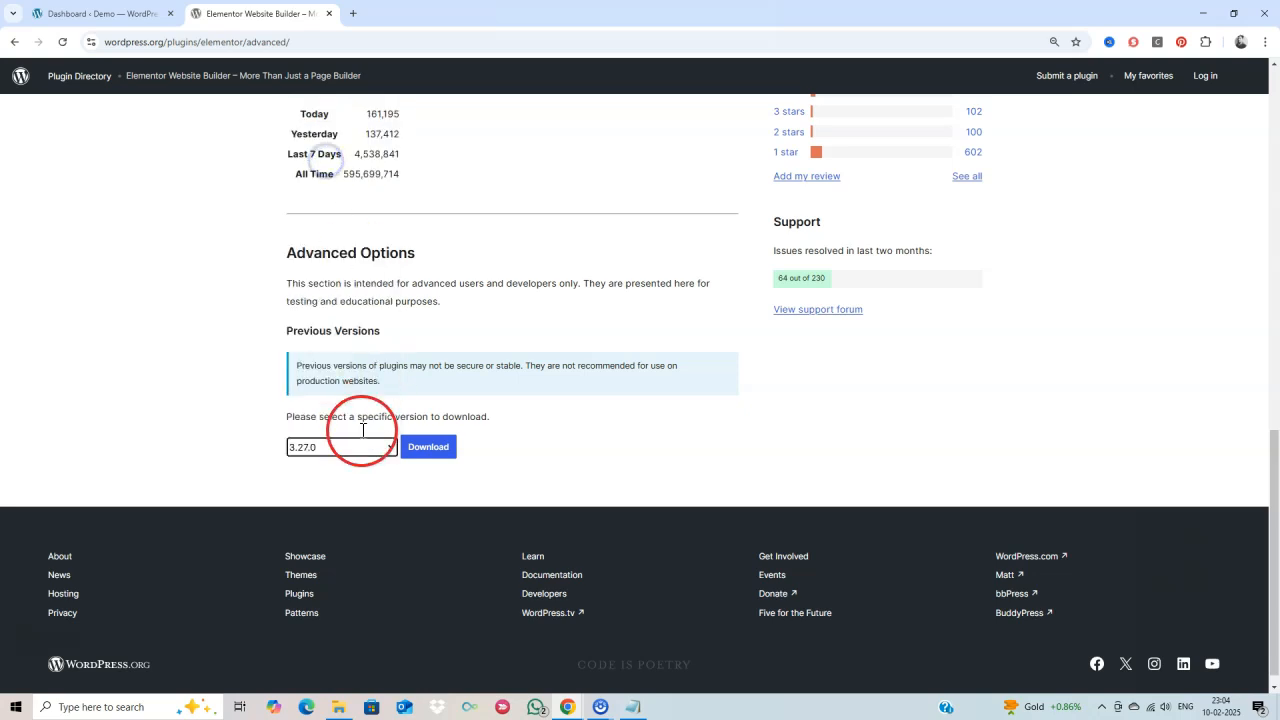
pyautogui.click(447, 452)
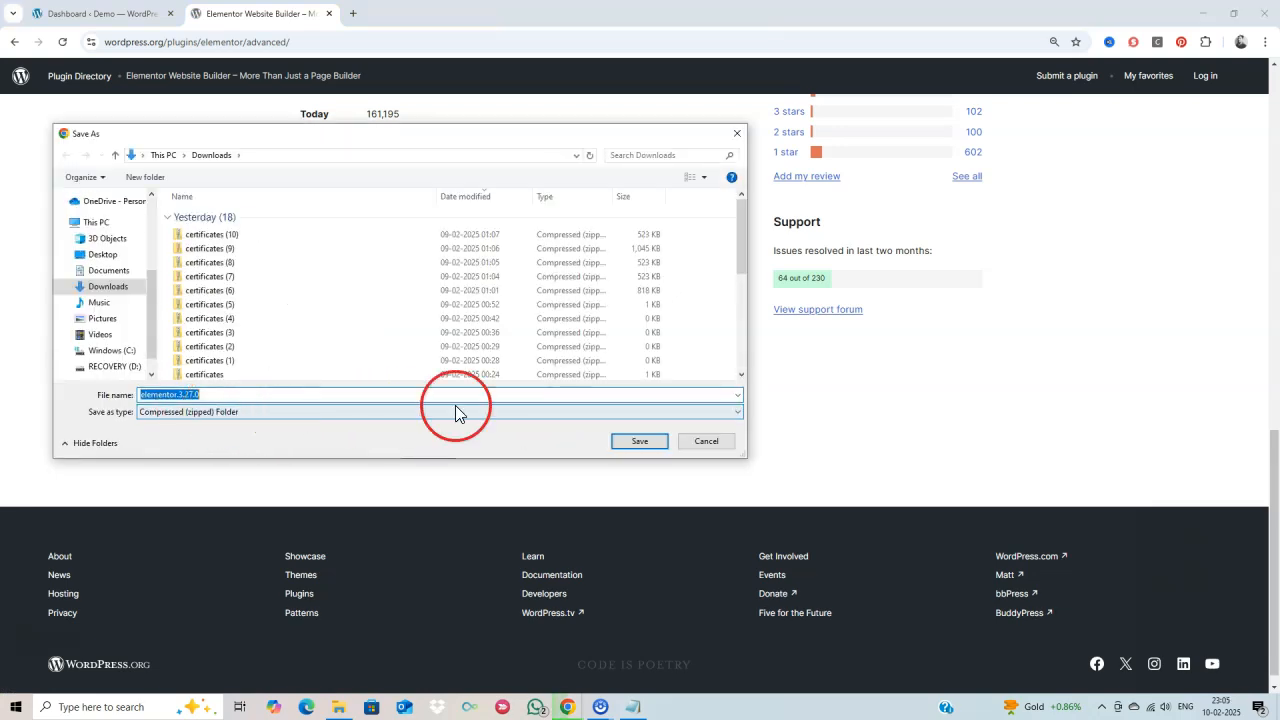
pyautogui.click(650, 442)
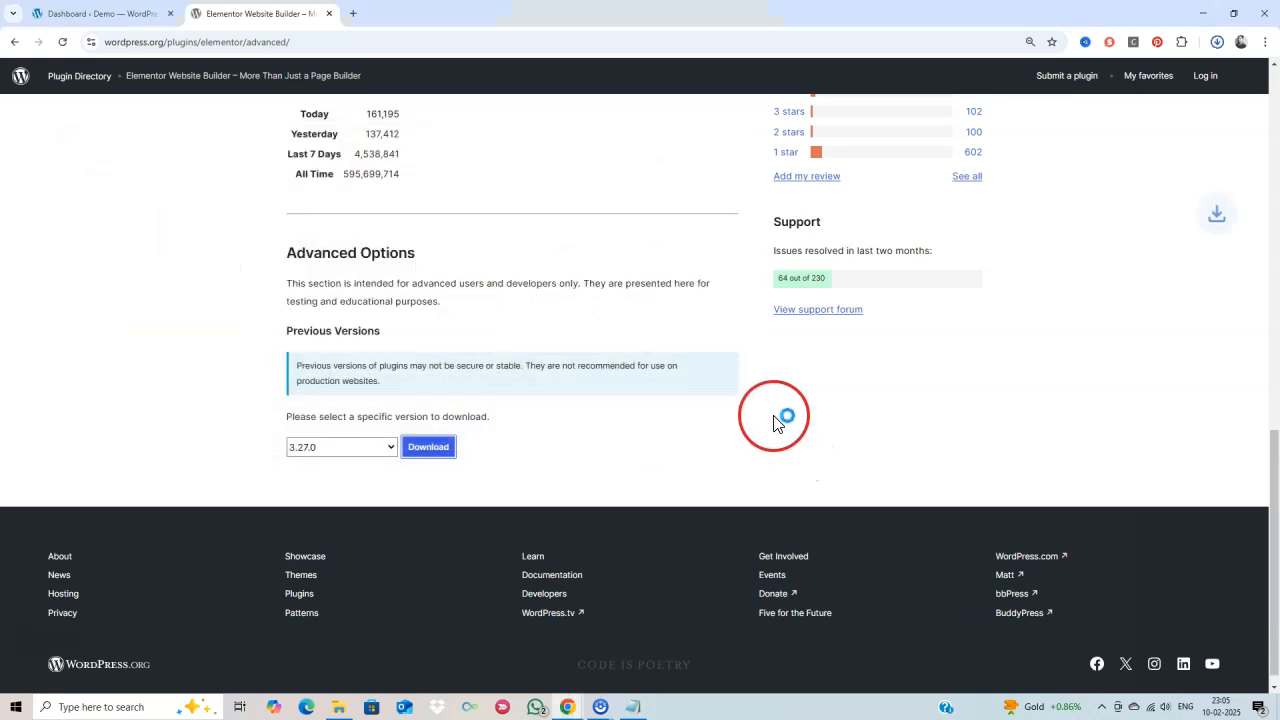
pyautogui.scroll(6, 805, 391)
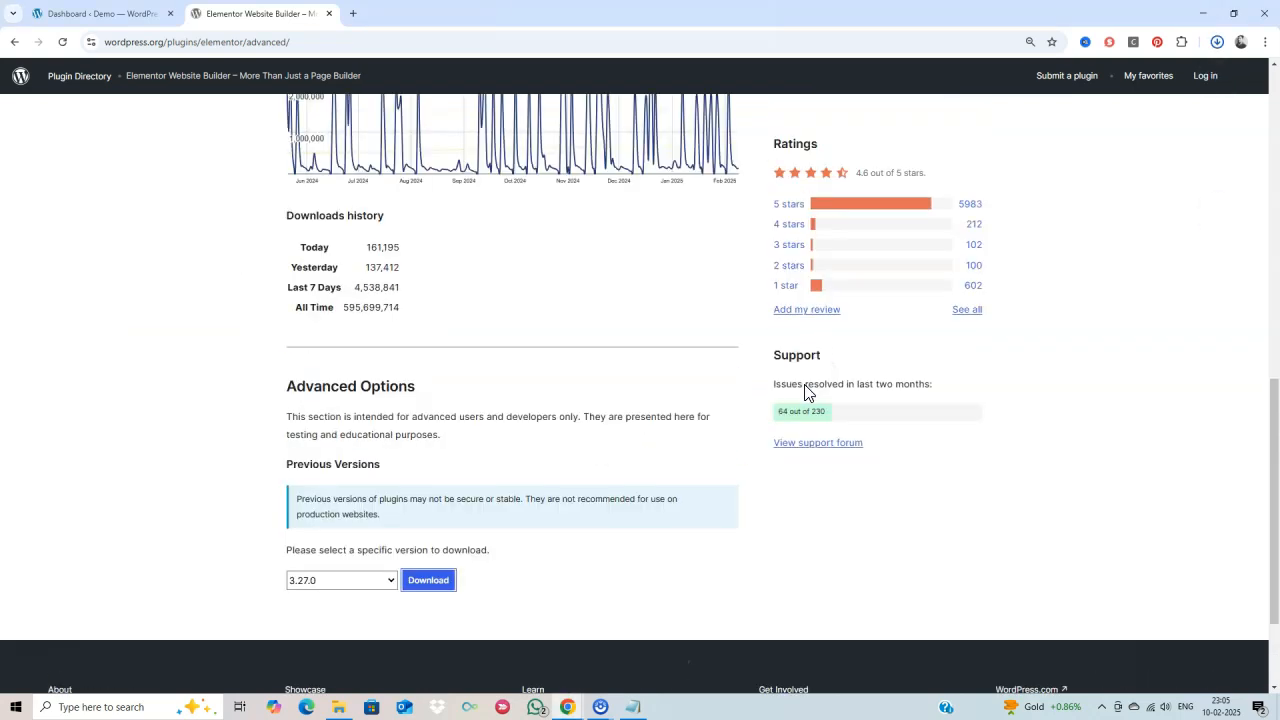
pyautogui.scroll(1, 805, 388)
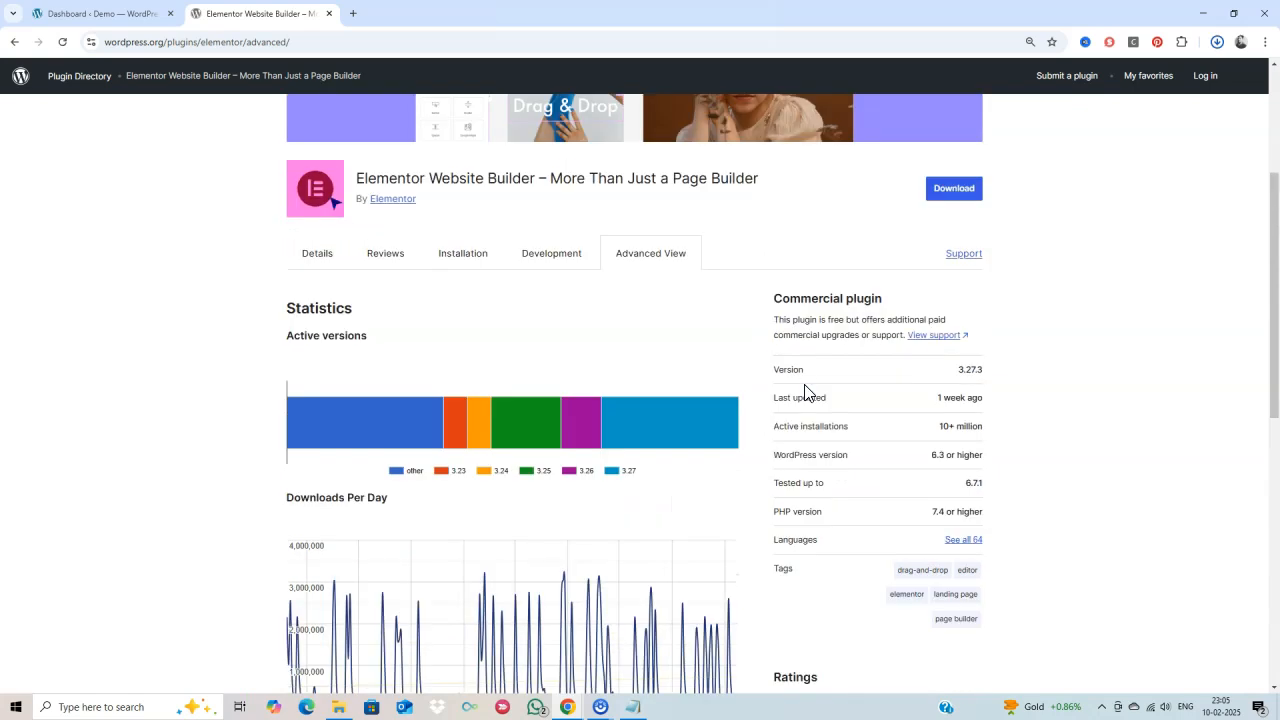
pyautogui.scroll(3, 805, 391)
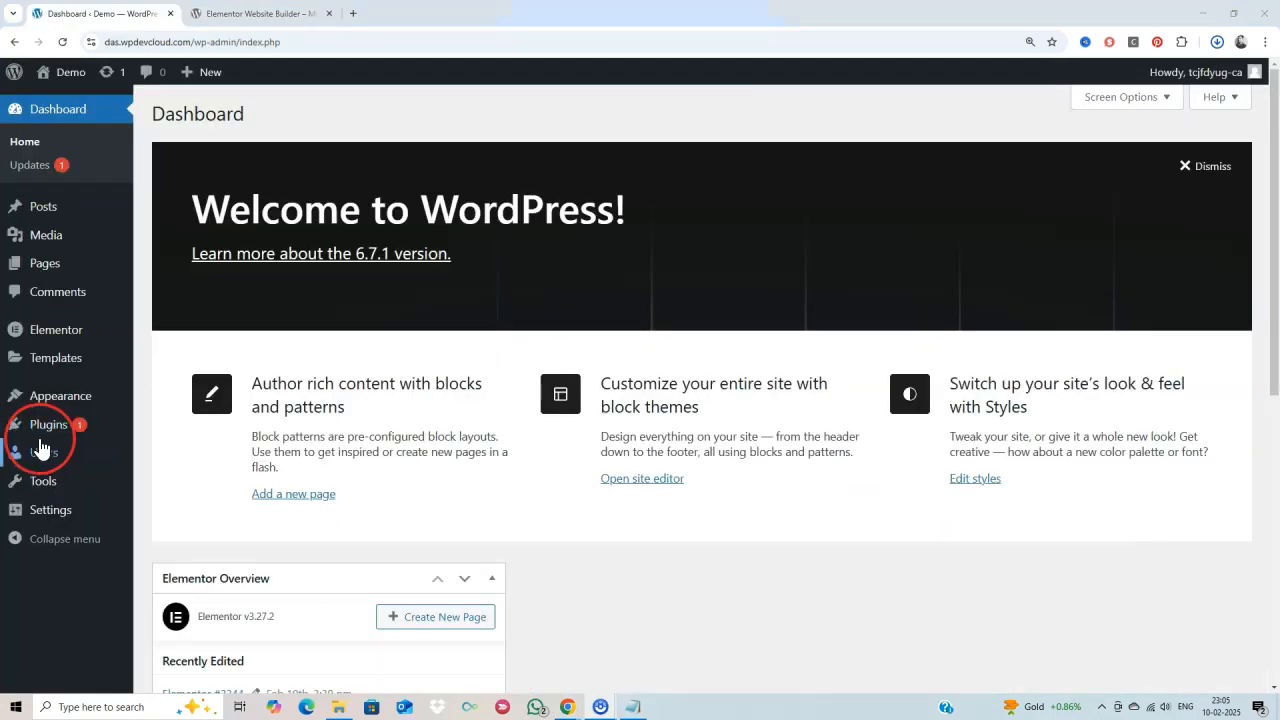
# - Upload the elementor.3.27.0 zip file from Downloads as a plugin on the WordPress site and start its installation
pyautogui.moveTo(57, 430)
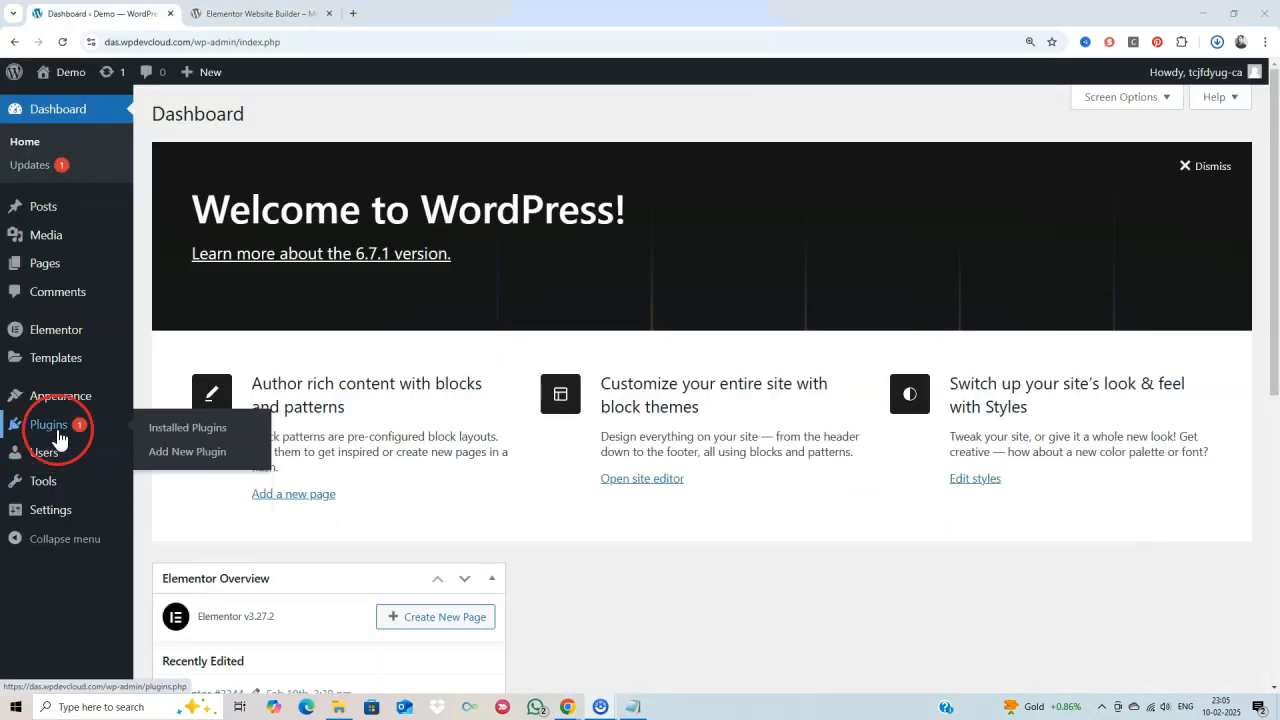
pyautogui.click(173, 455)
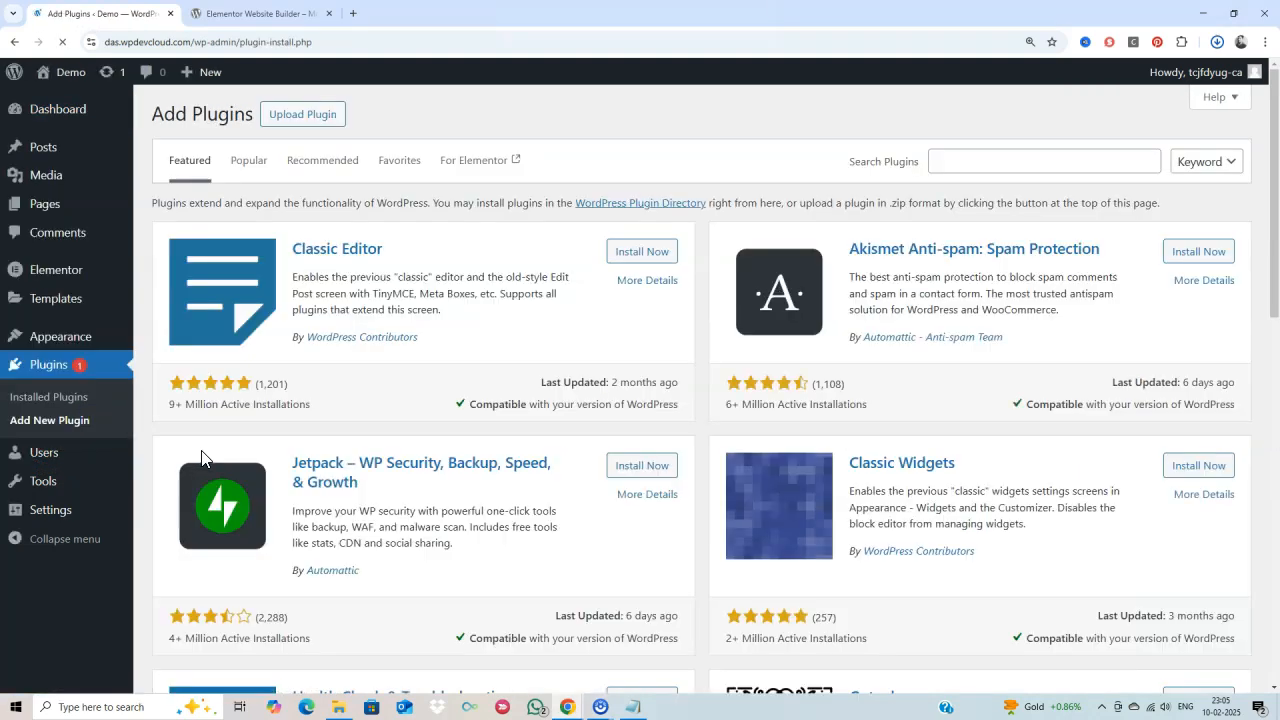
pyautogui.click(316, 118)
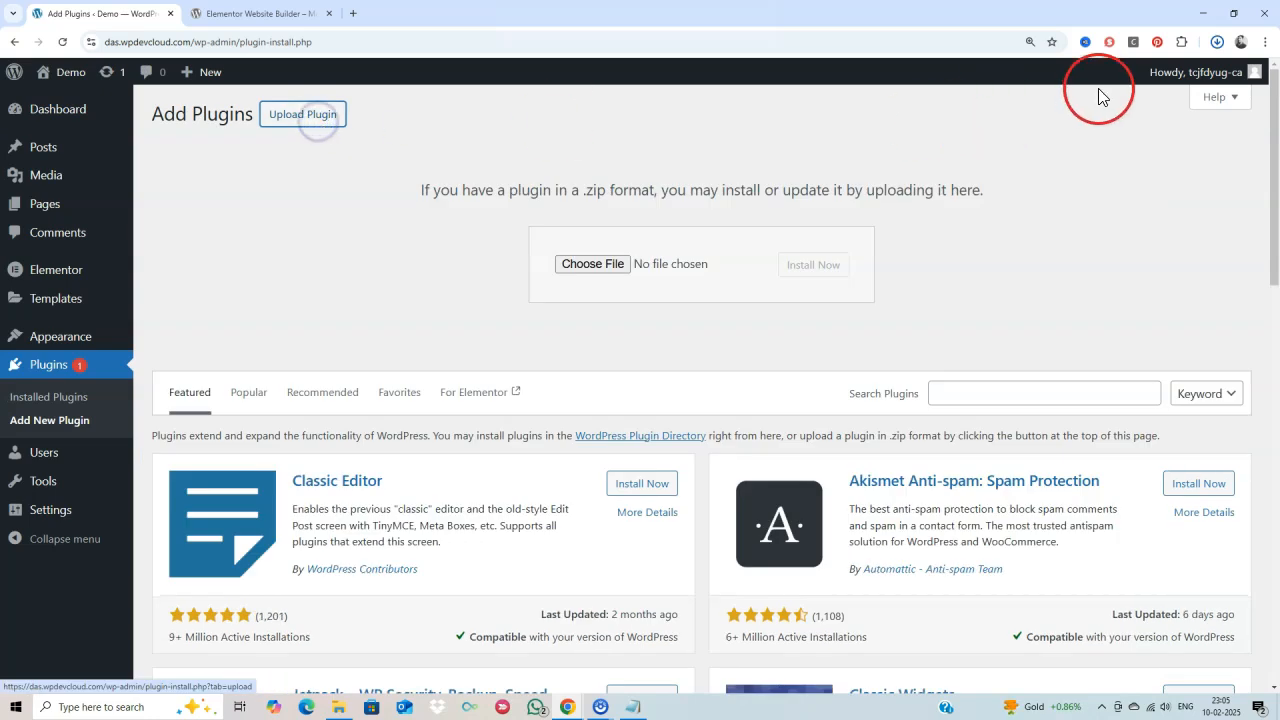
pyautogui.click(585, 264)
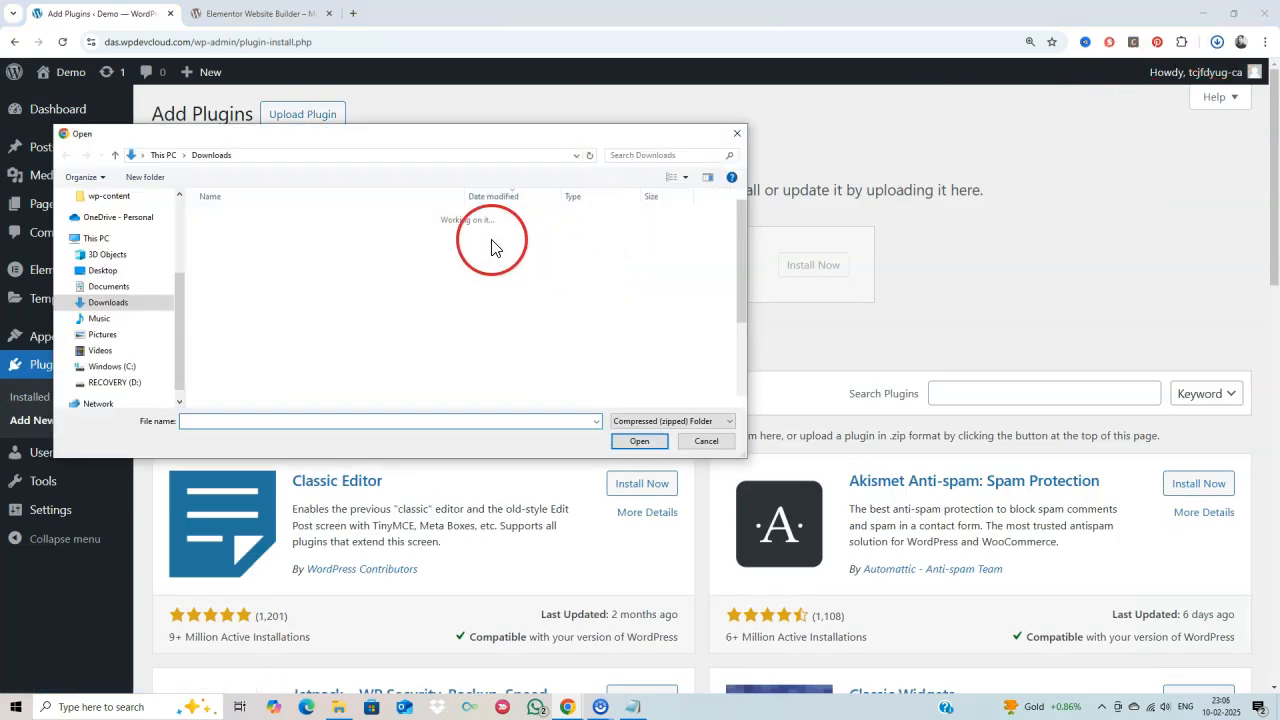
pyautogui.click(342, 236)
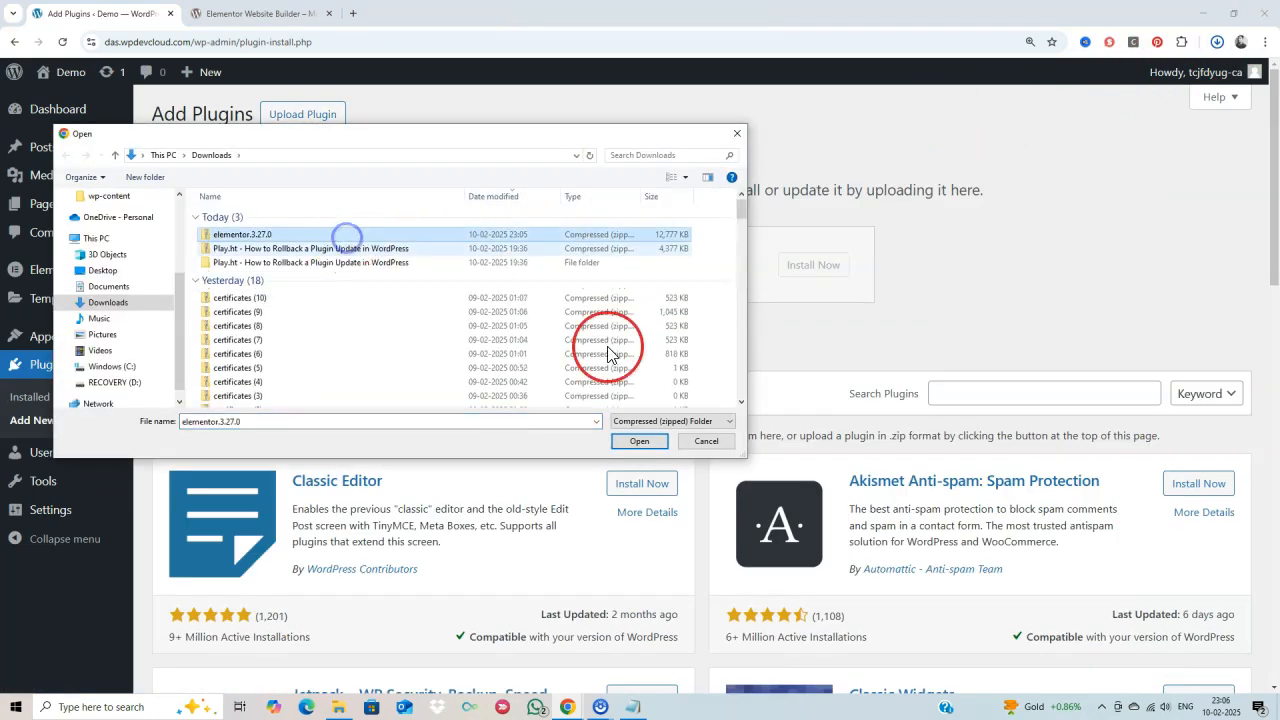
pyautogui.click(640, 441)
pyautogui.click(797, 268)
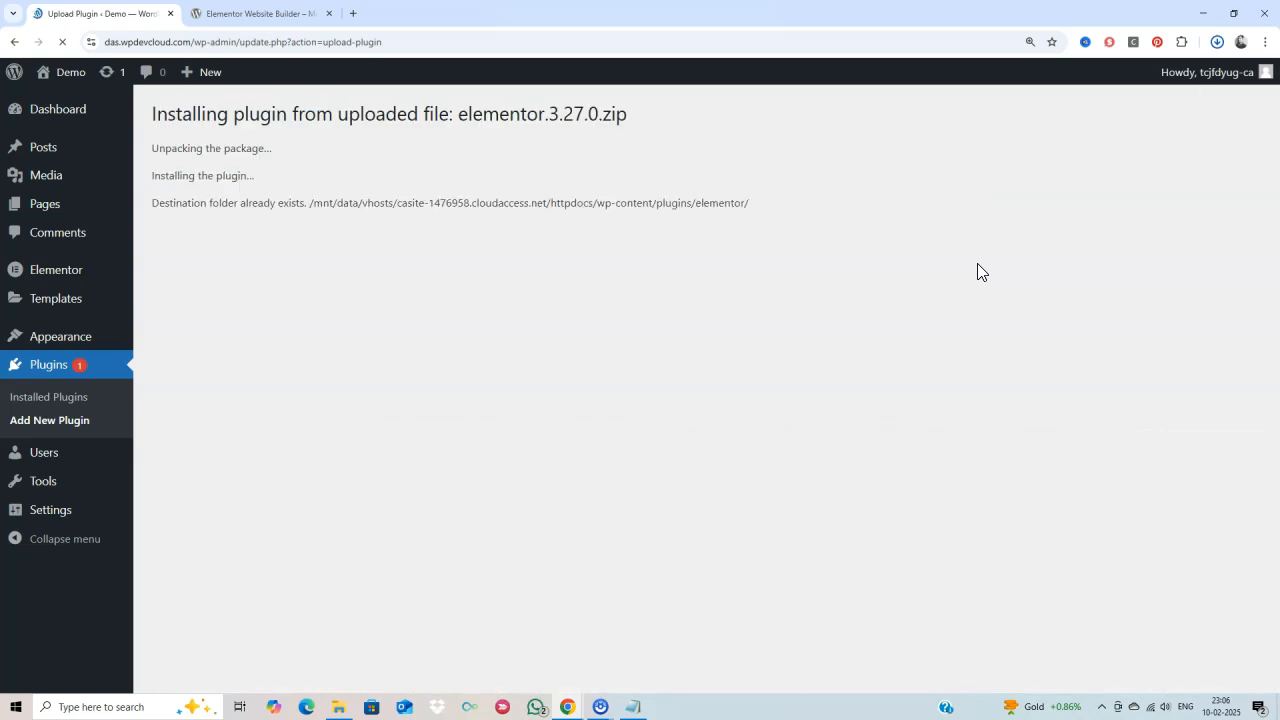
# - Replace the current Elementor plugin with the uploaded 3.27.0 version and open the list of installed plugins
pyautogui.click(208, 543)
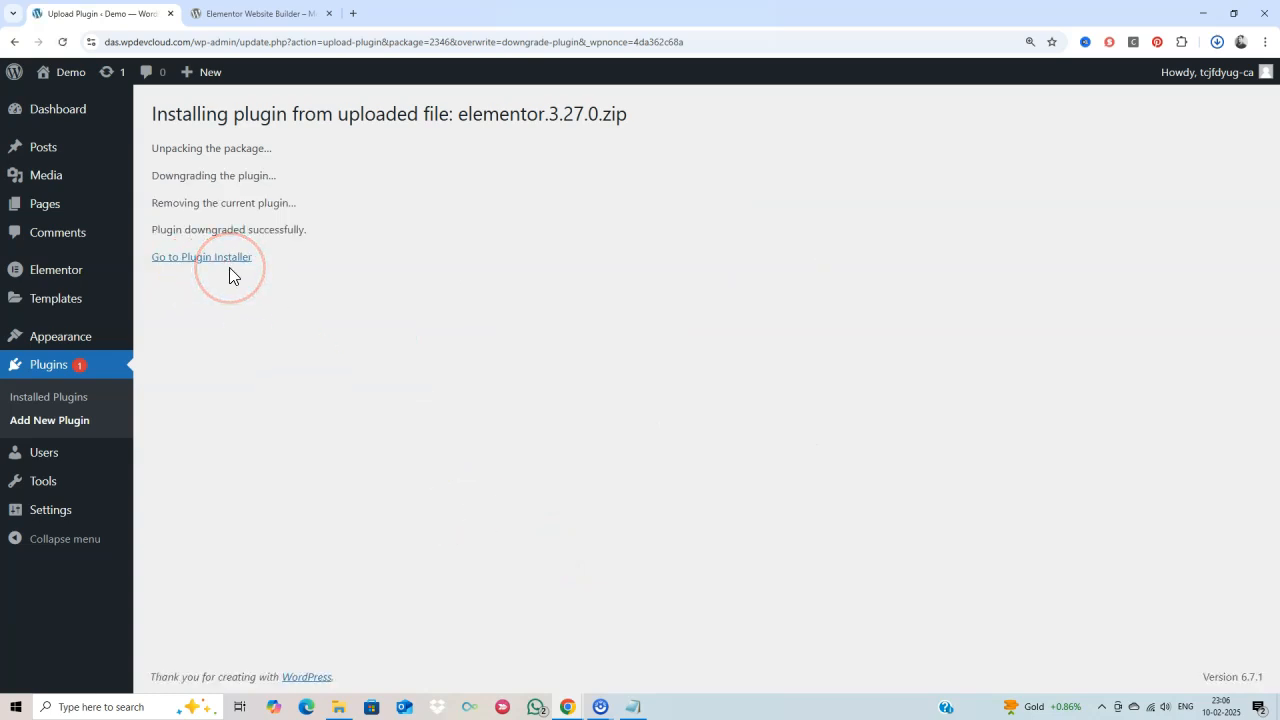
pyautogui.click(62, 124)
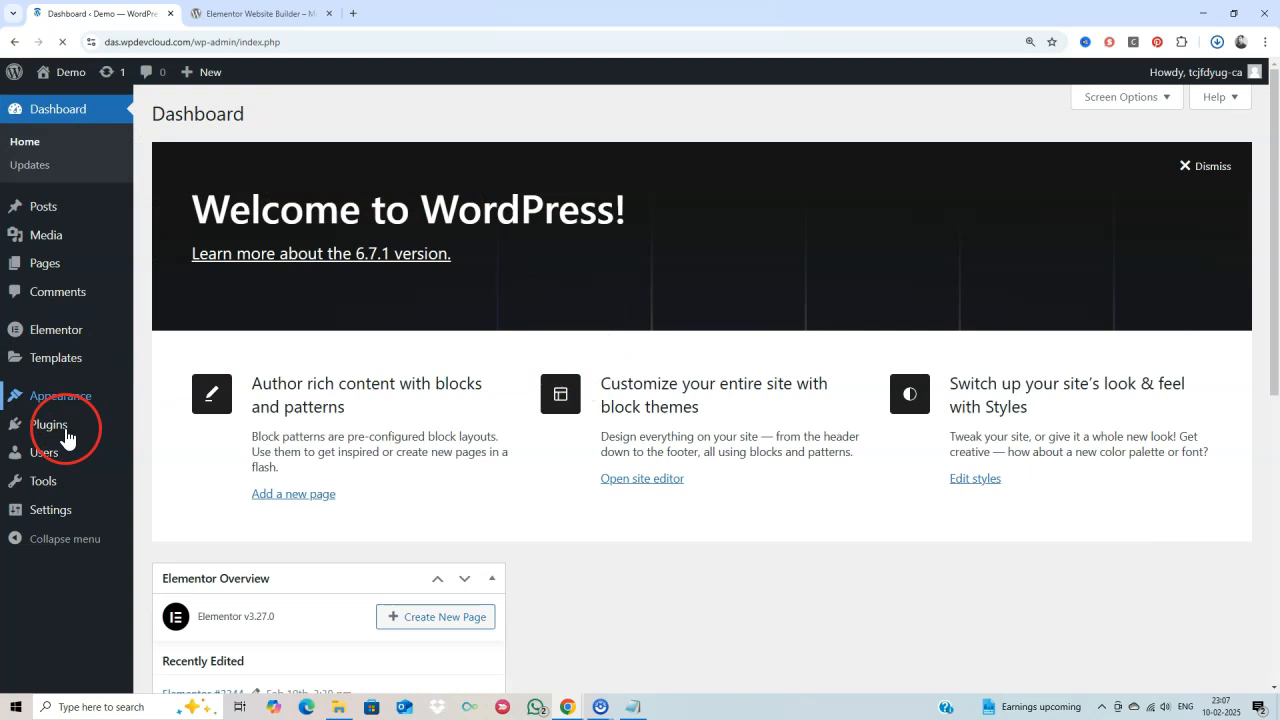
pyautogui.moveTo(77, 424)
pyautogui.click(186, 437)
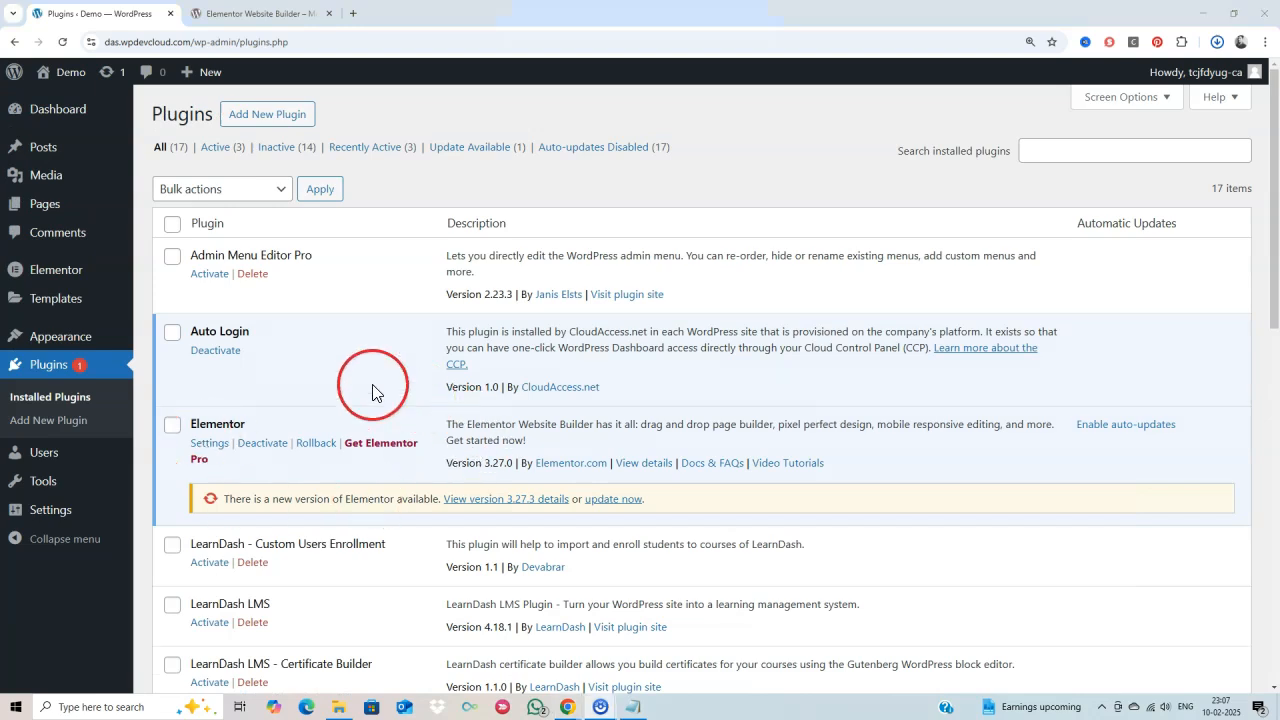
# - Deactivate the Elementor plugin with "Other" as the feedback reason and delete it from the site
pyautogui.click(258, 450)
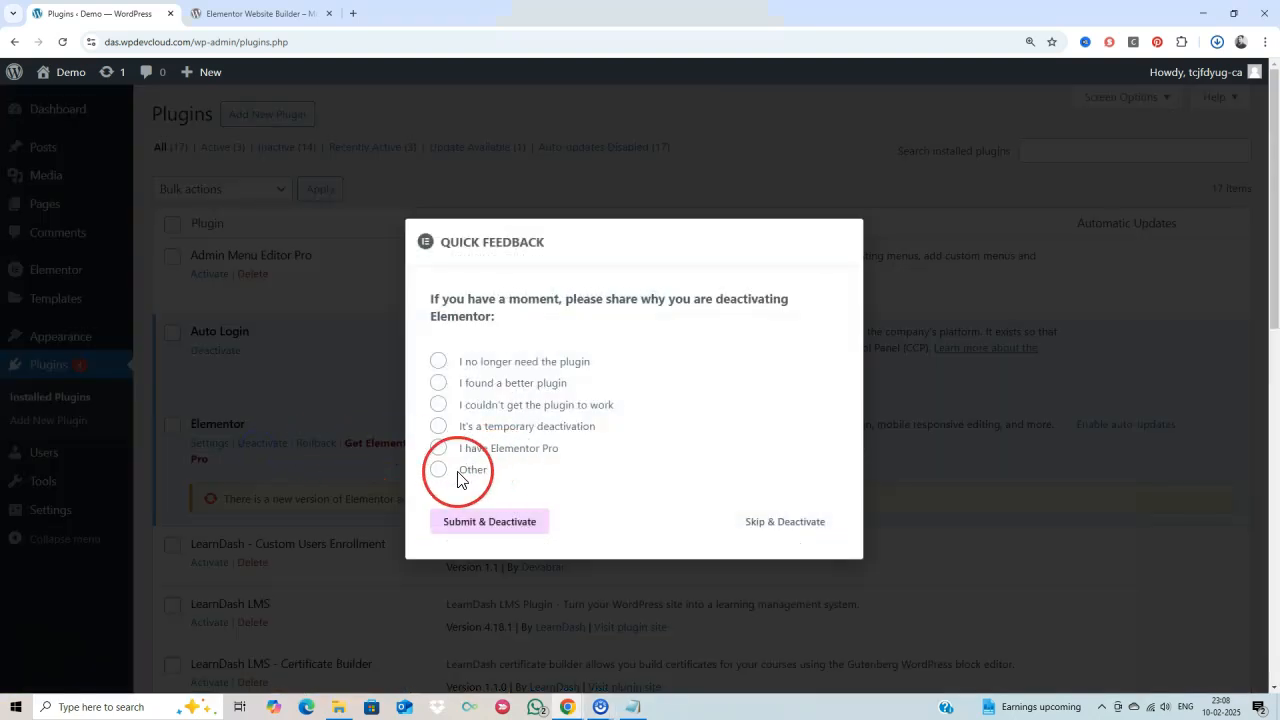
pyautogui.click(440, 471)
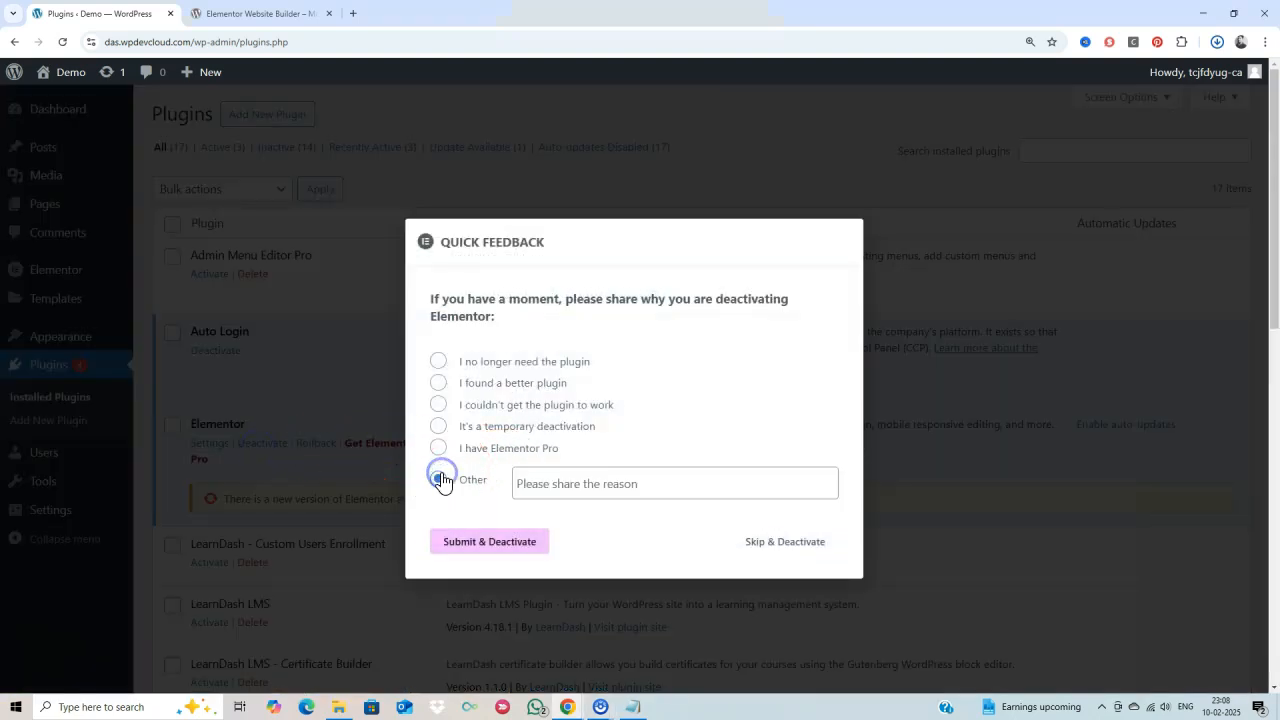
pyautogui.click(610, 540)
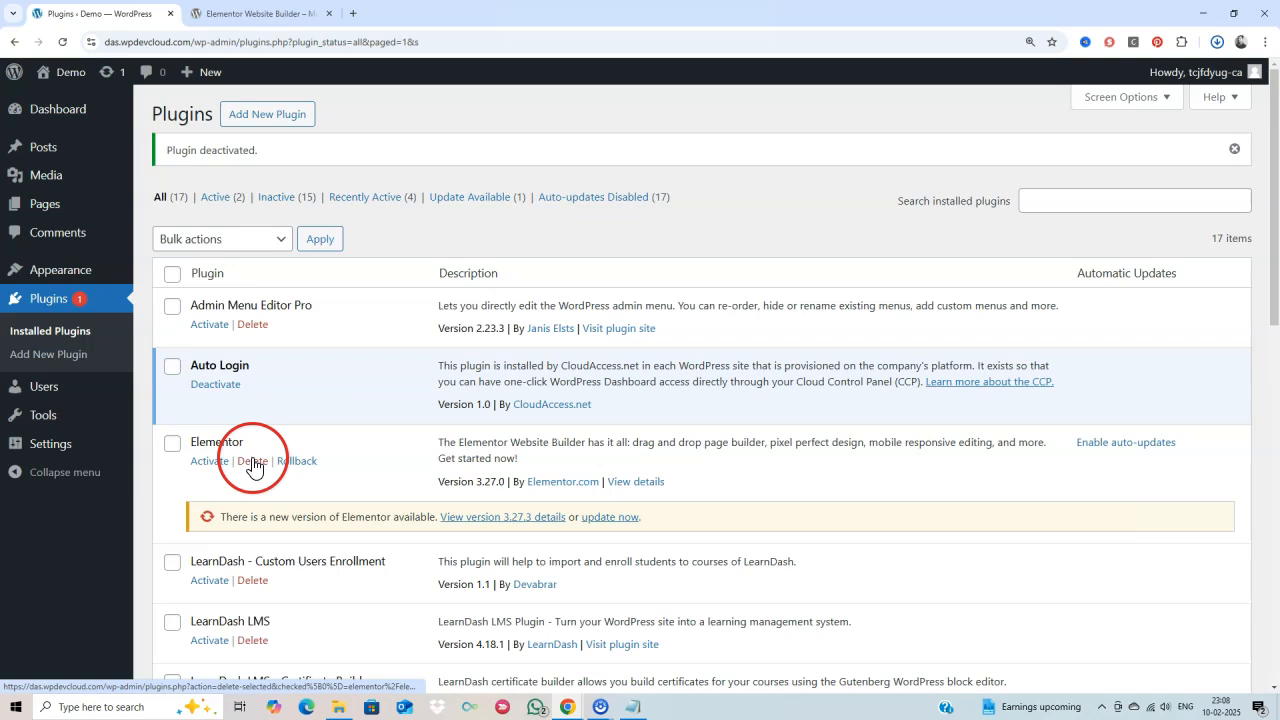
pyautogui.click(252, 461)
pyautogui.click(700, 128)
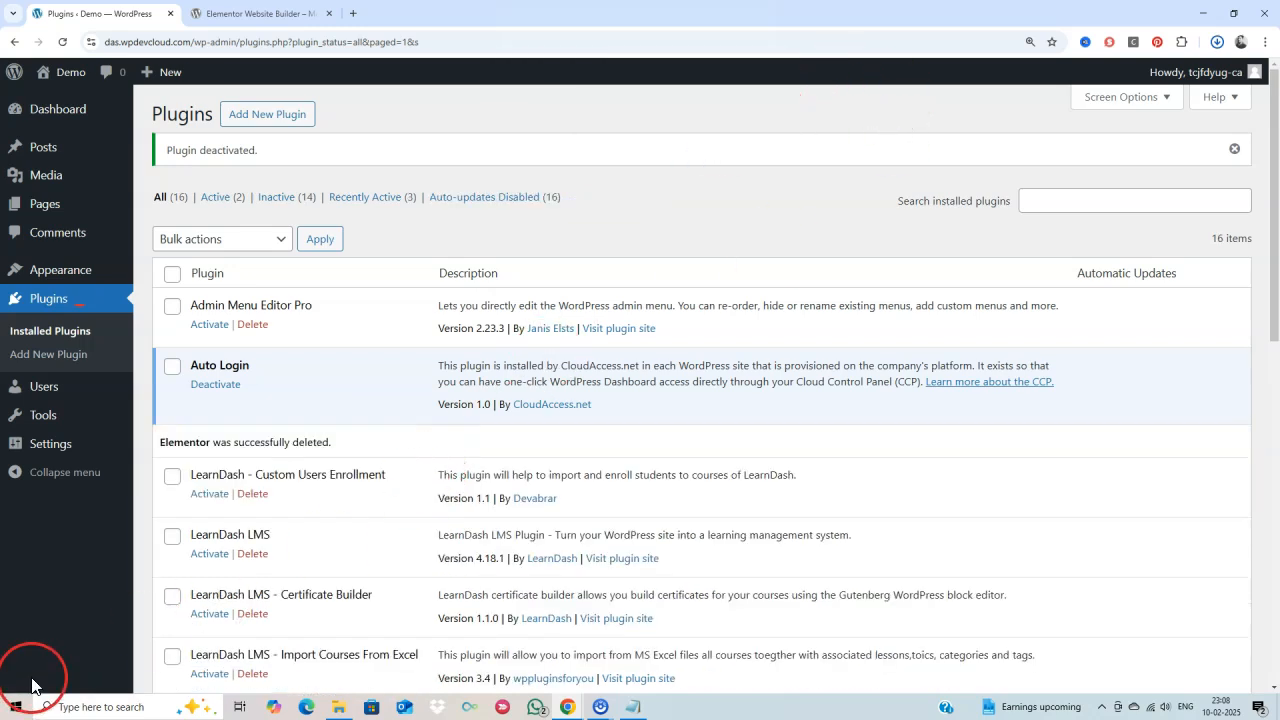
# - Upload the elementor.3.27.0 zip file from Downloads as a new plugin, then install and activate it
pyautogui.click(267, 120)
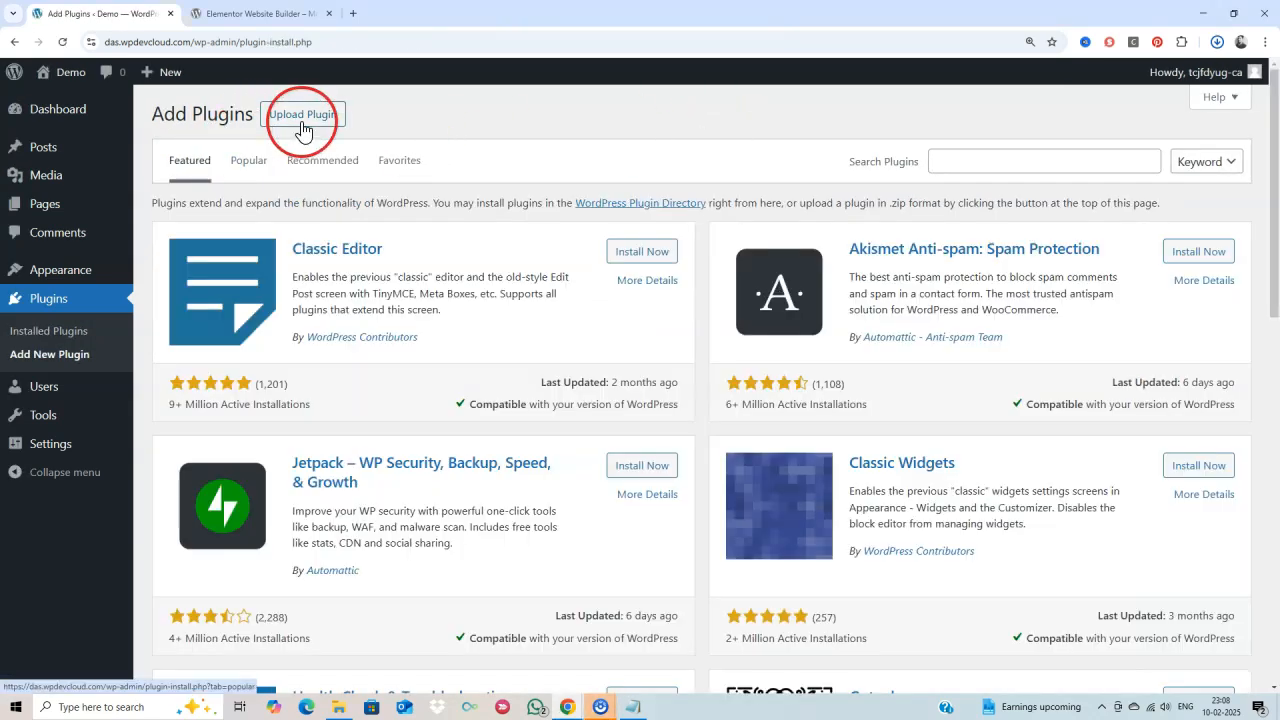
pyautogui.click(301, 118)
pyautogui.click(1212, 42)
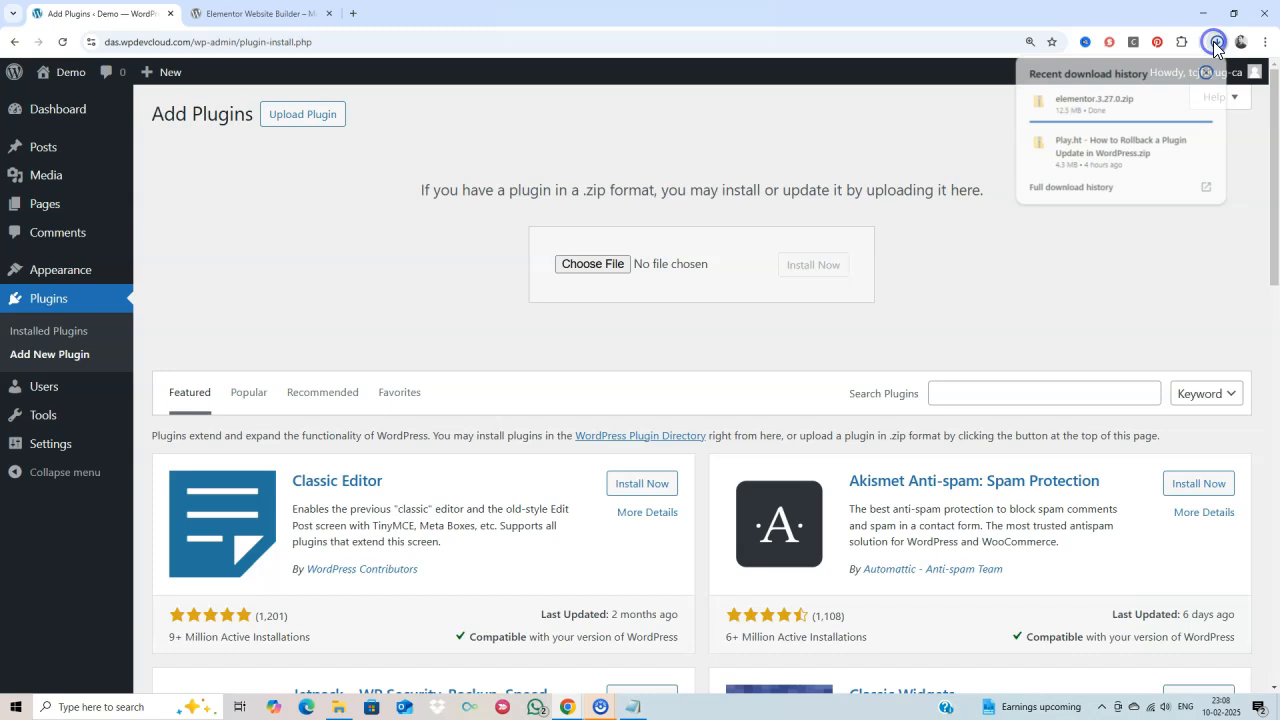
pyautogui.click(595, 272)
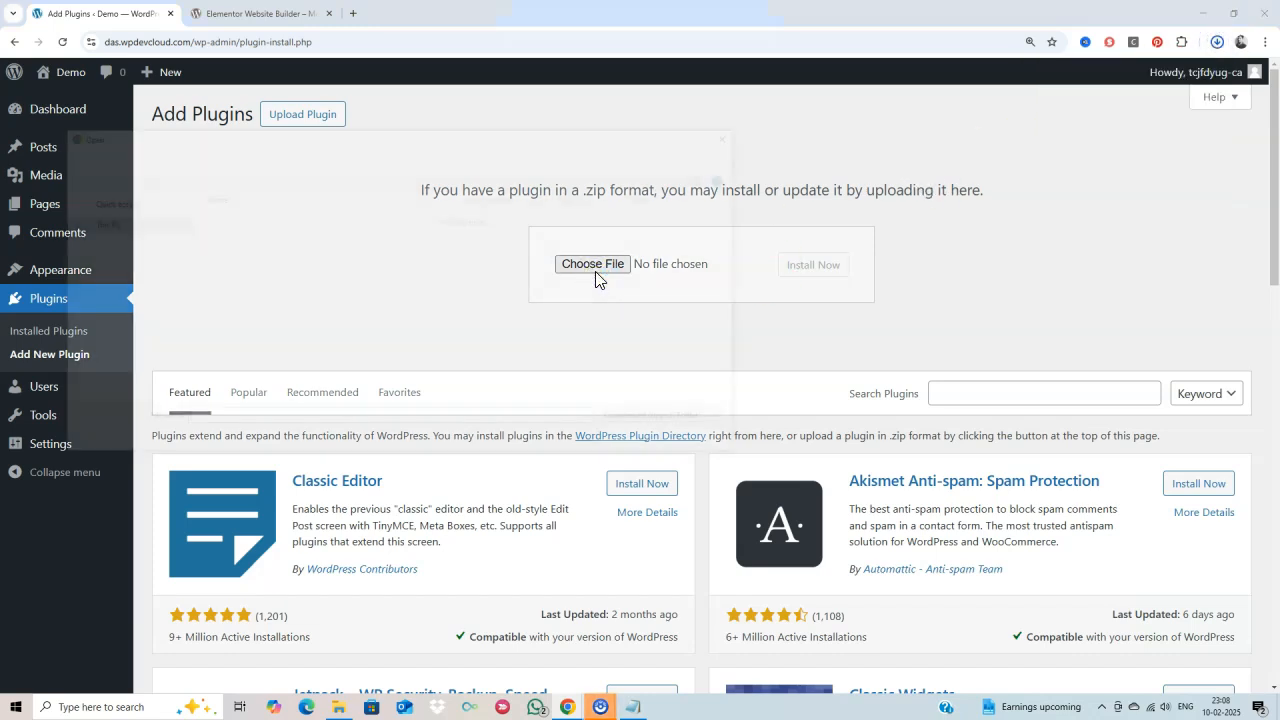
pyautogui.click(359, 238)
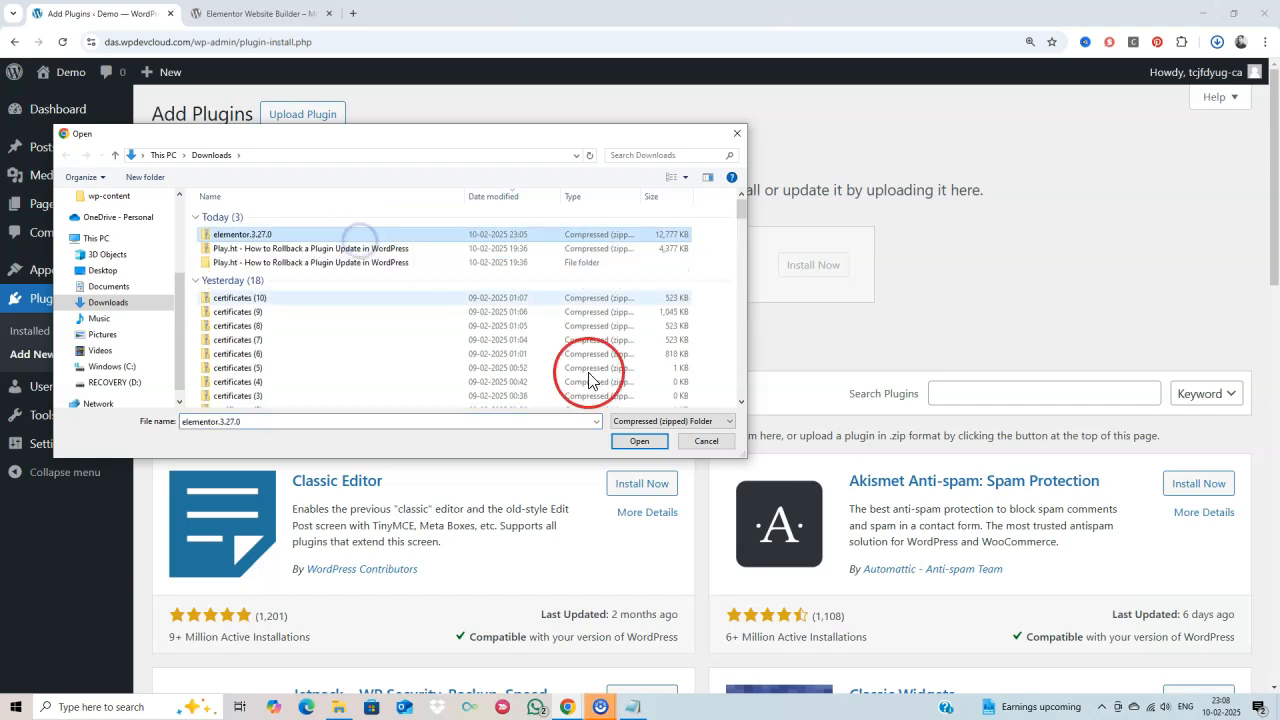
pyautogui.click(655, 442)
pyautogui.click(836, 276)
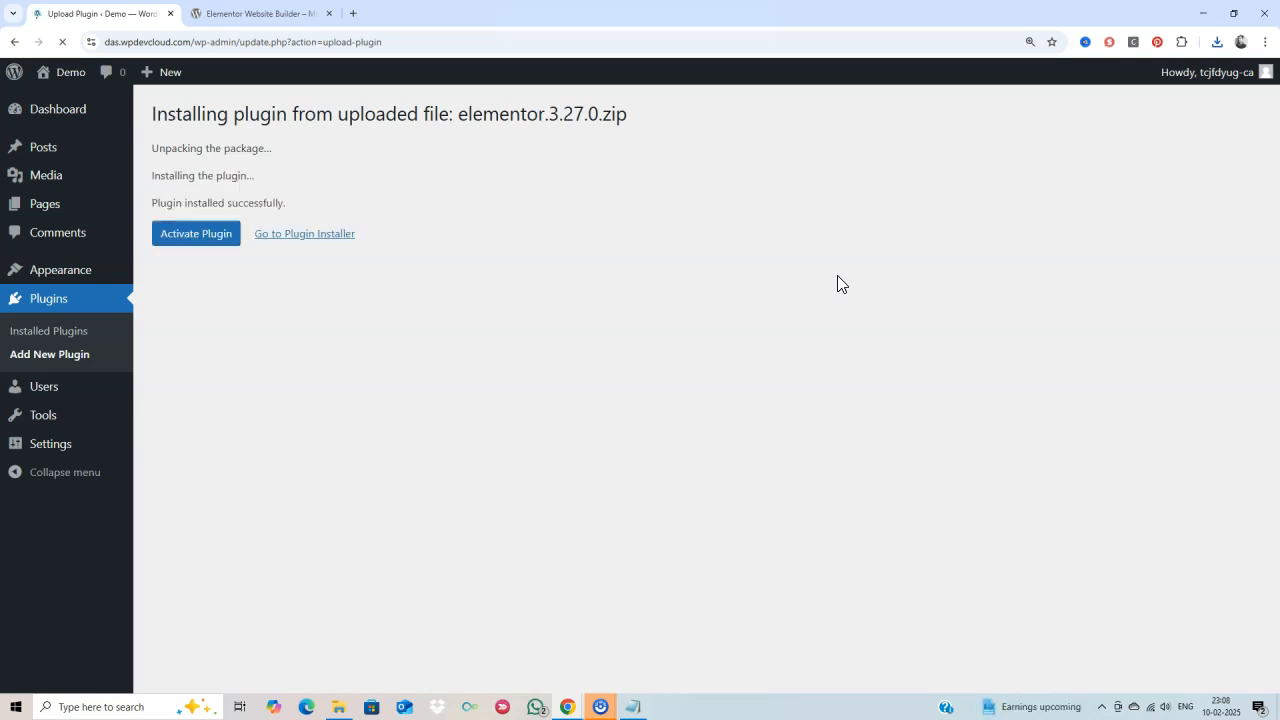
pyautogui.click(224, 236)
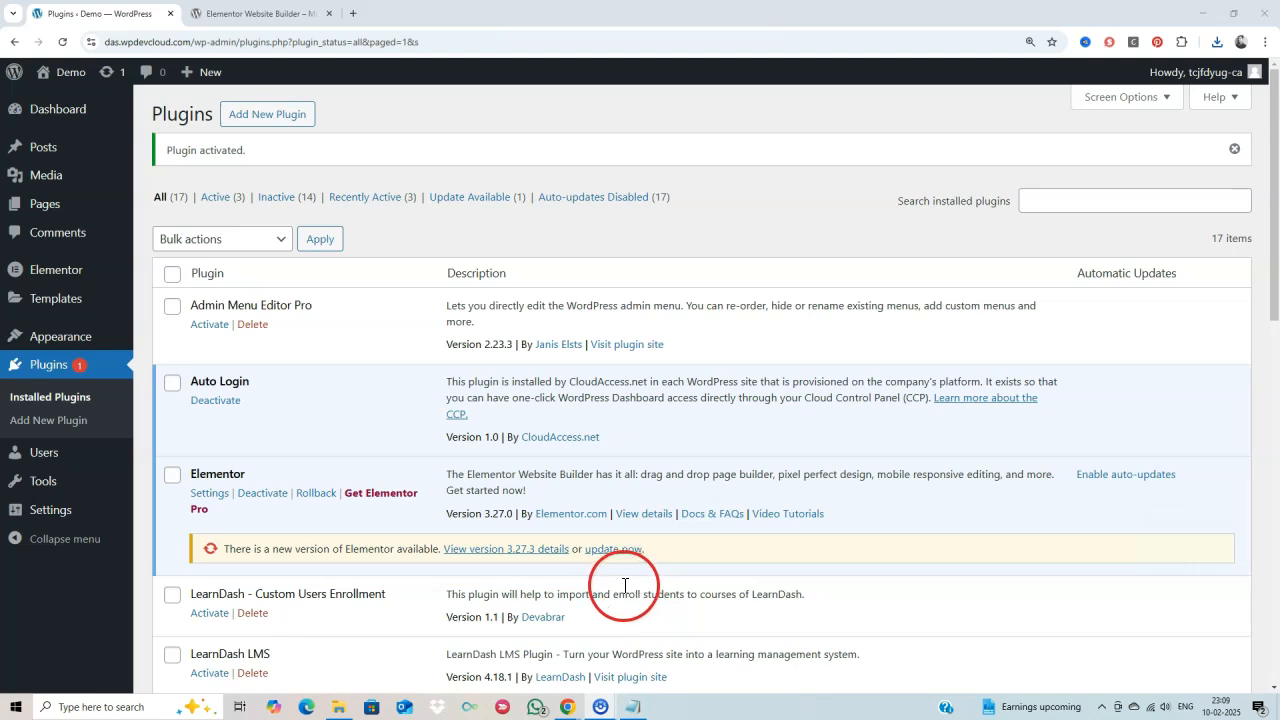
pyautogui.scroll(-2, 624, 590)
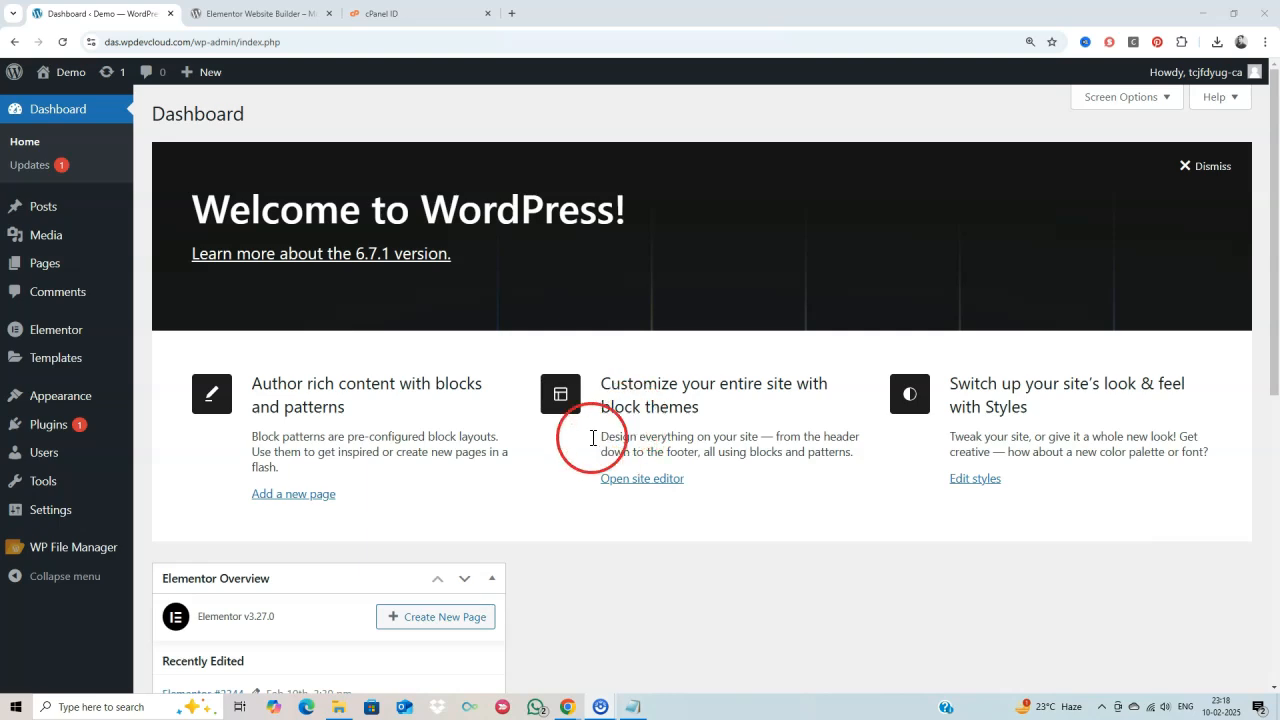
# - Open WP File Manager and go to the plugins folder inside httpdocs/wp-content
pyautogui.moveTo(50, 557)
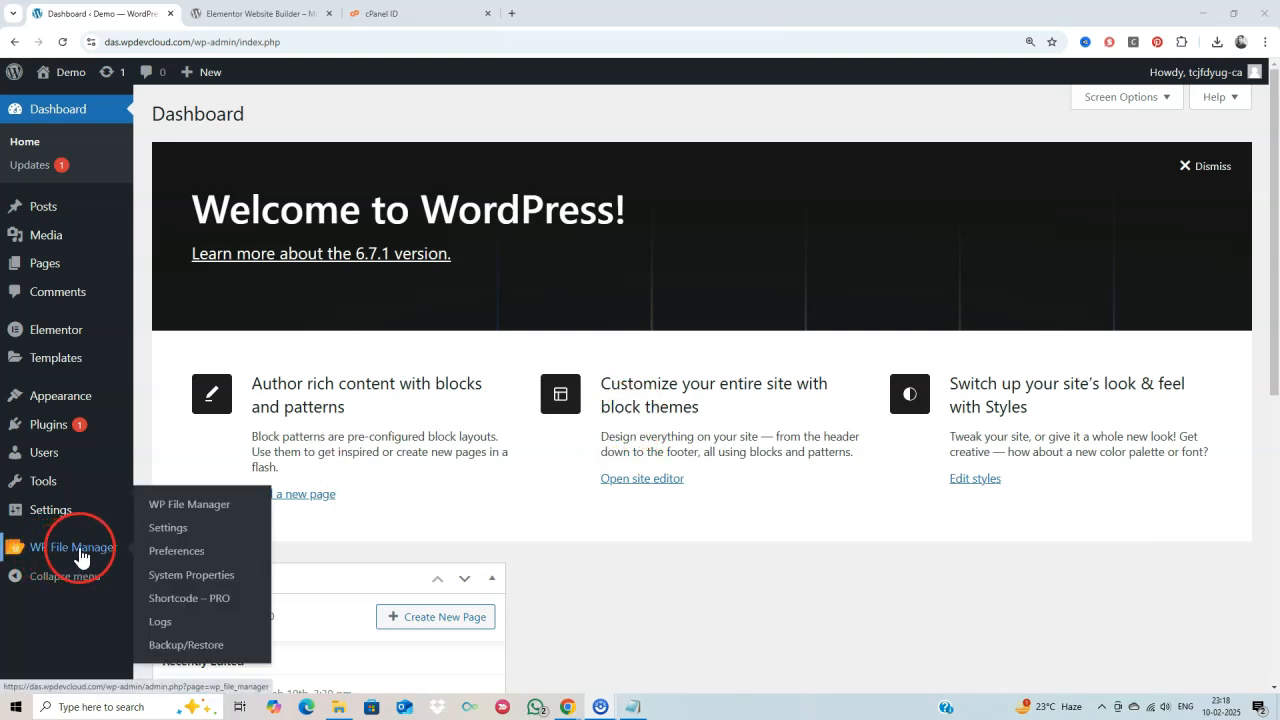
pyautogui.click(162, 515)
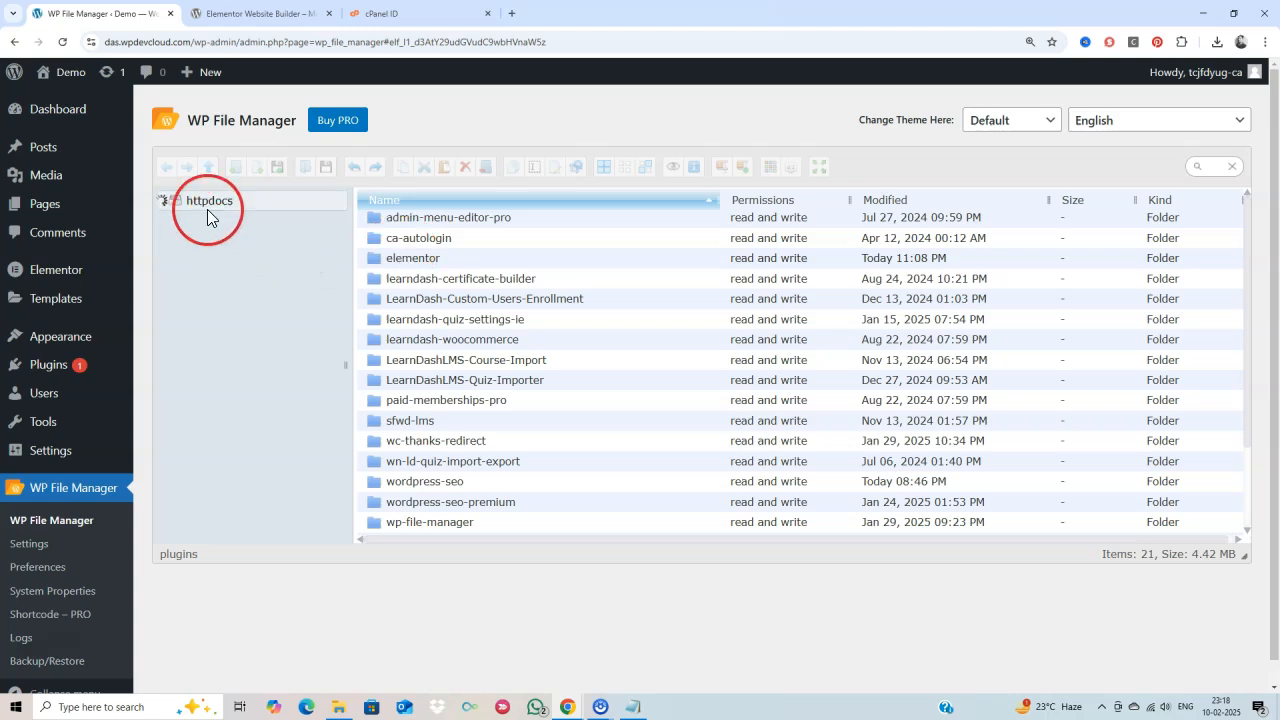
pyautogui.click(233, 247)
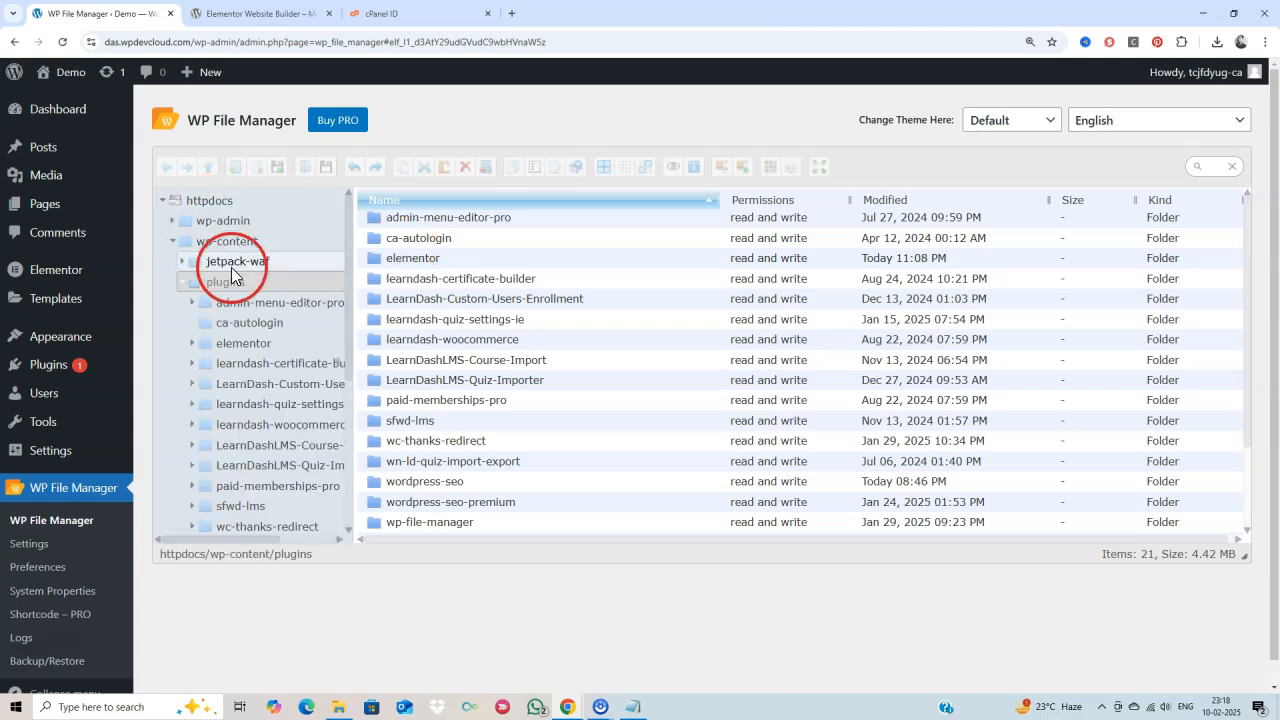
pyautogui.click(223, 297)
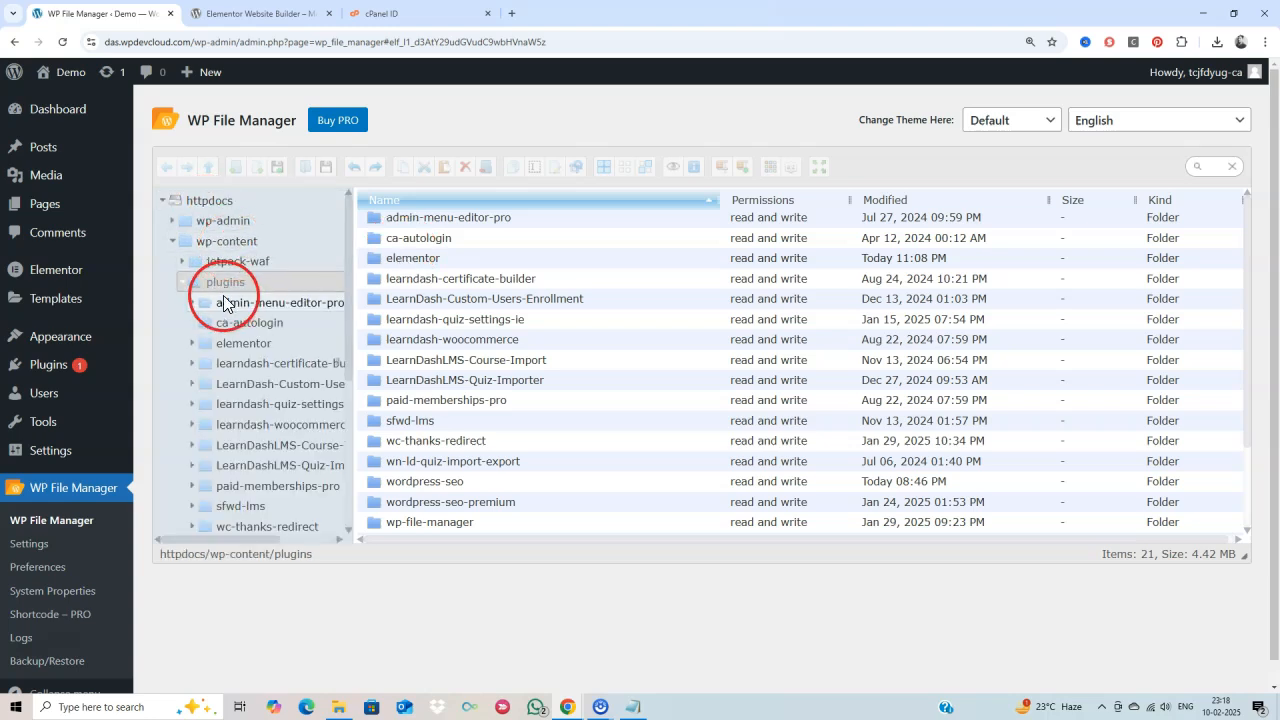
# - Delete the elementor folder from the wp-content/plugins directory
pyautogui.click(413, 262)
pyautogui.click(430, 267)
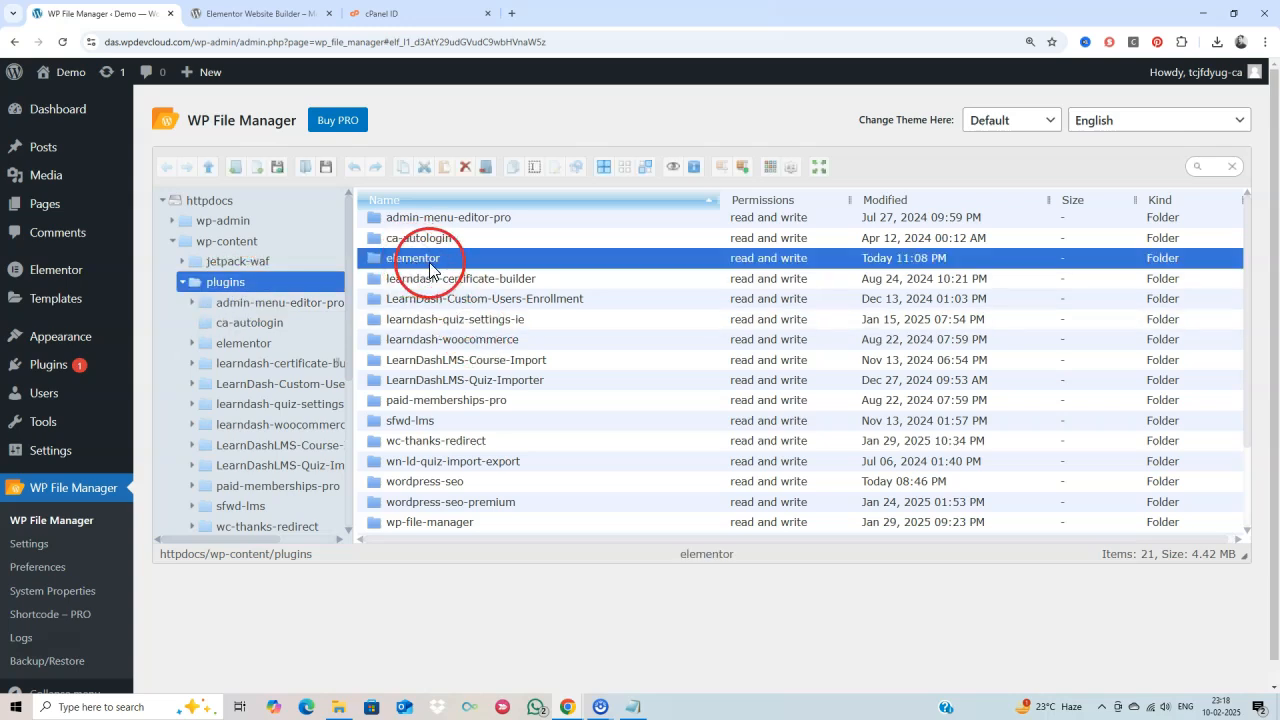
pyautogui.rightClick(480, 258)
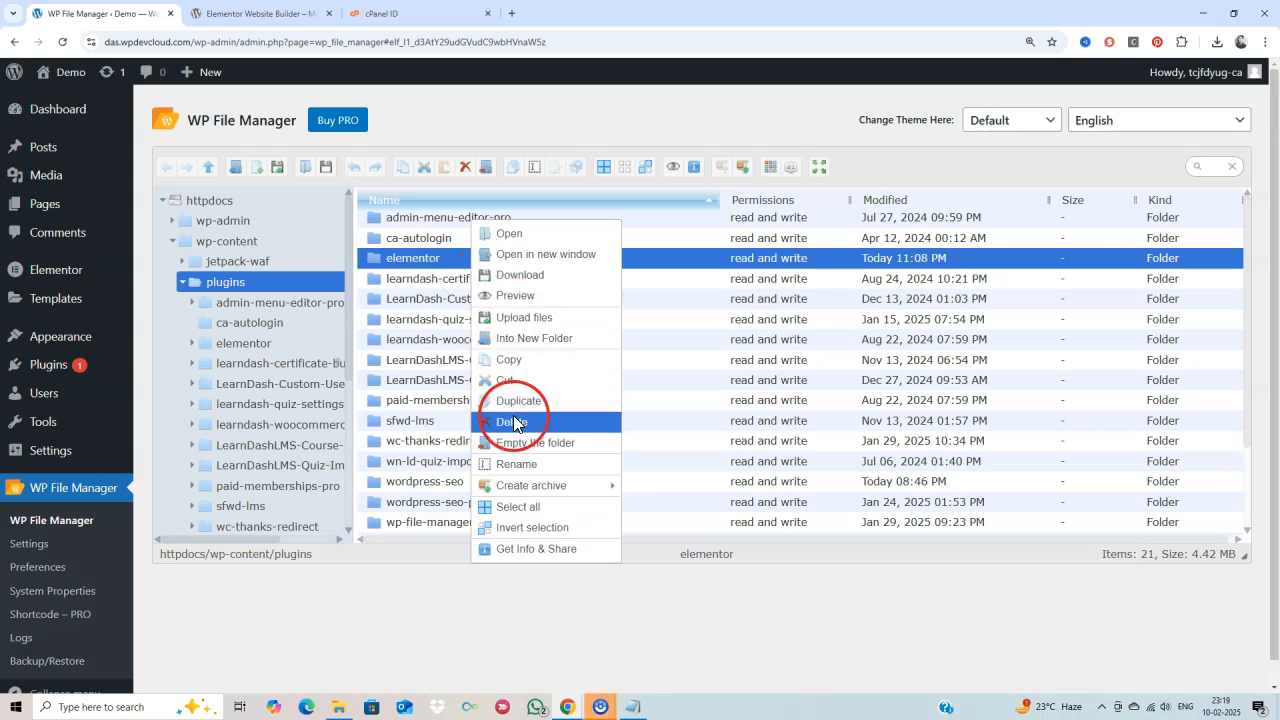
pyautogui.click(513, 421)
pyautogui.click(718, 384)
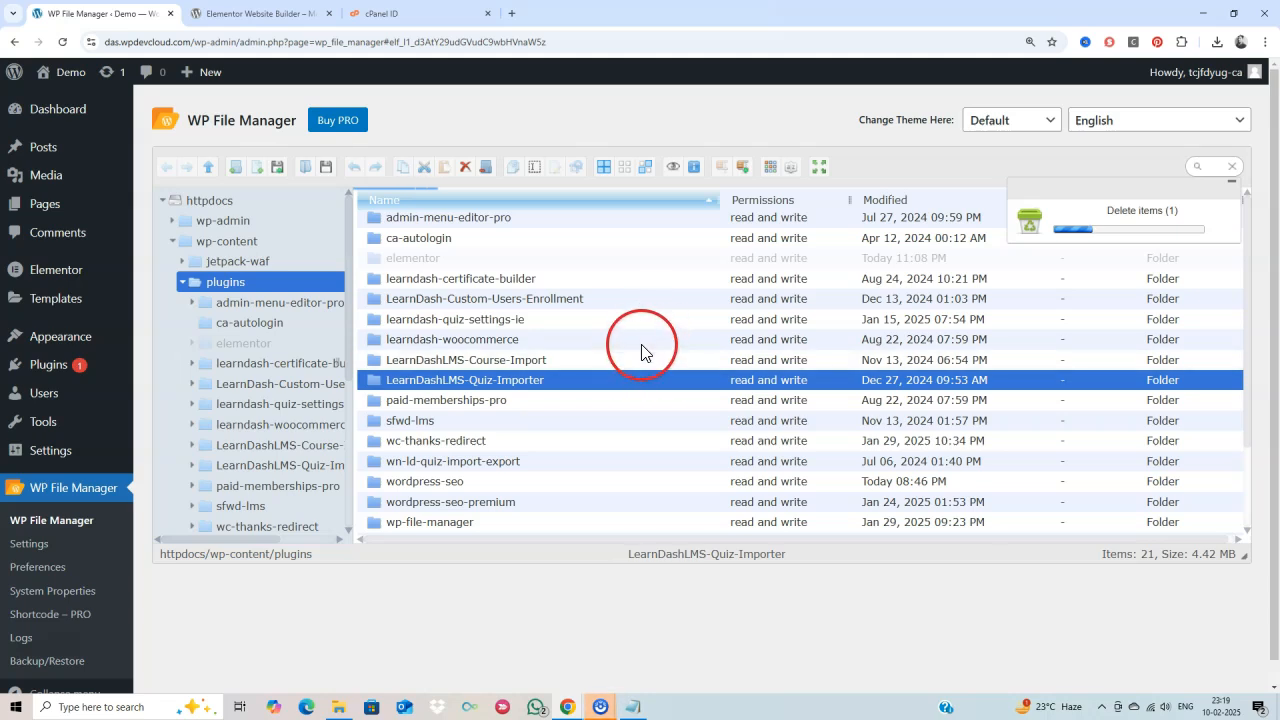
pyautogui.press('Return')
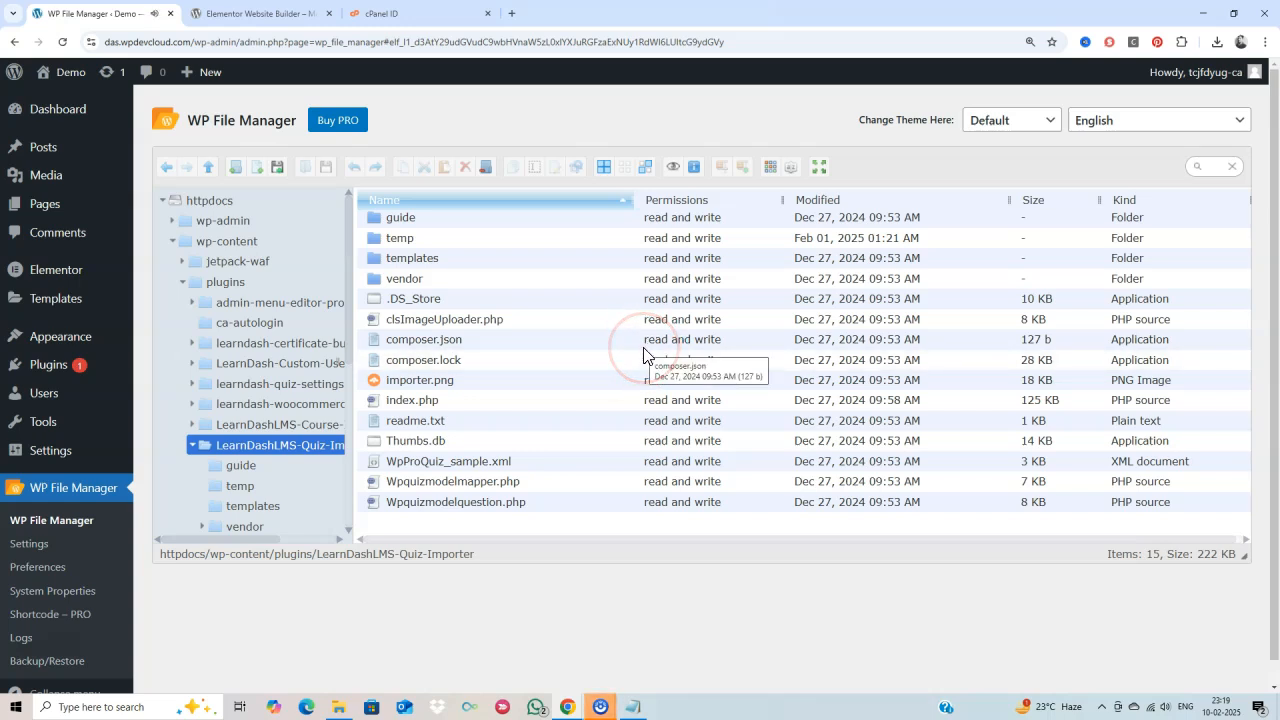
pyautogui.click(488, 323)
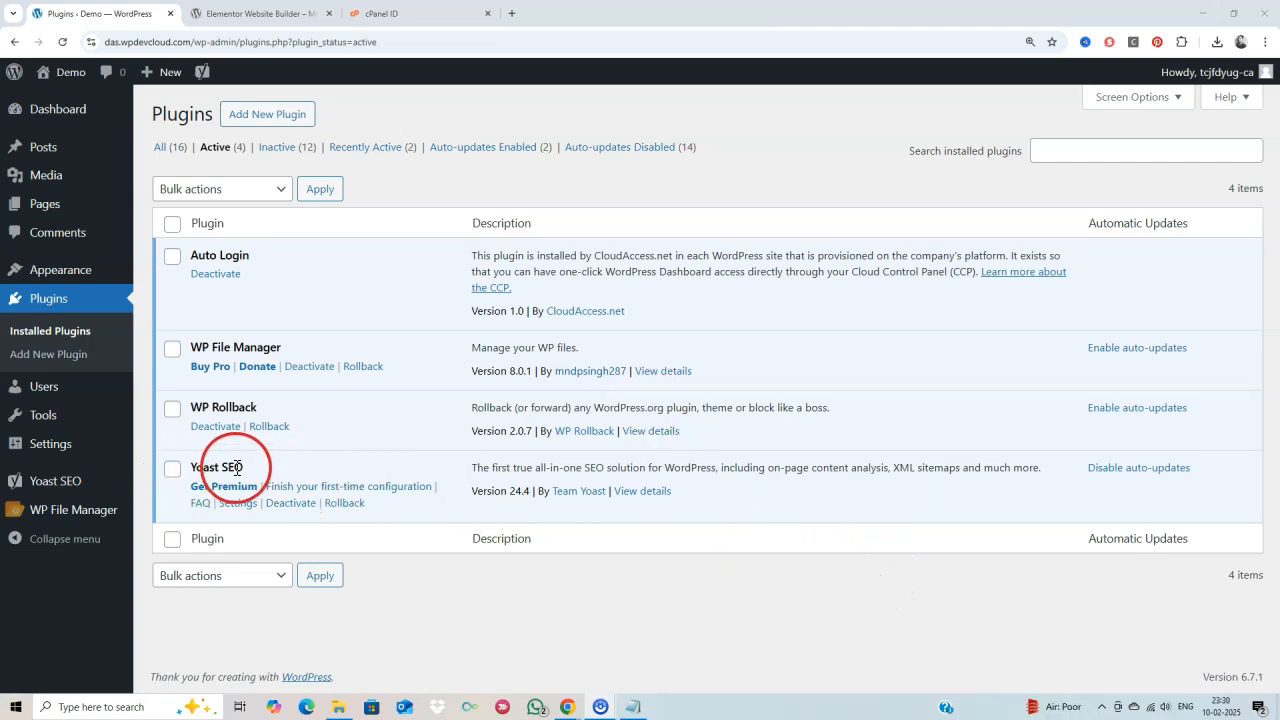
# - Disable automatic updates for the Yoast SEO plugin in the active plugins list
pyautogui.click(1124, 470)
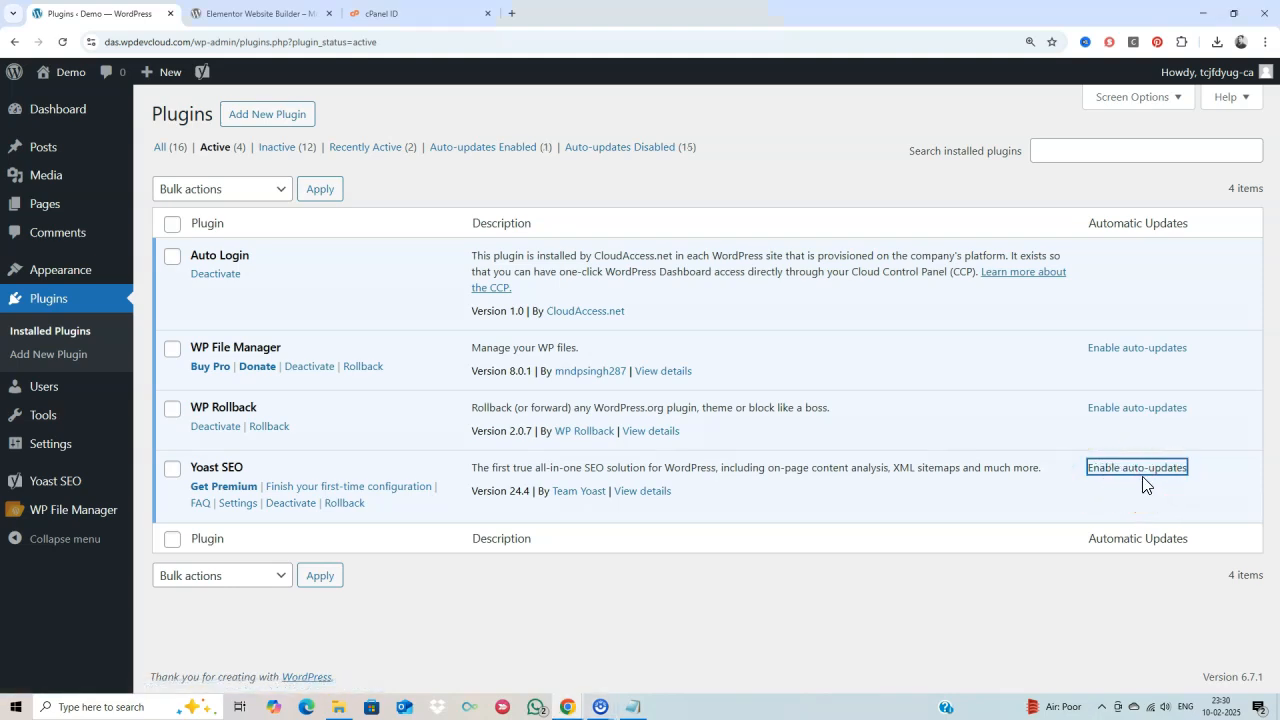
pyautogui.click(655, 521)
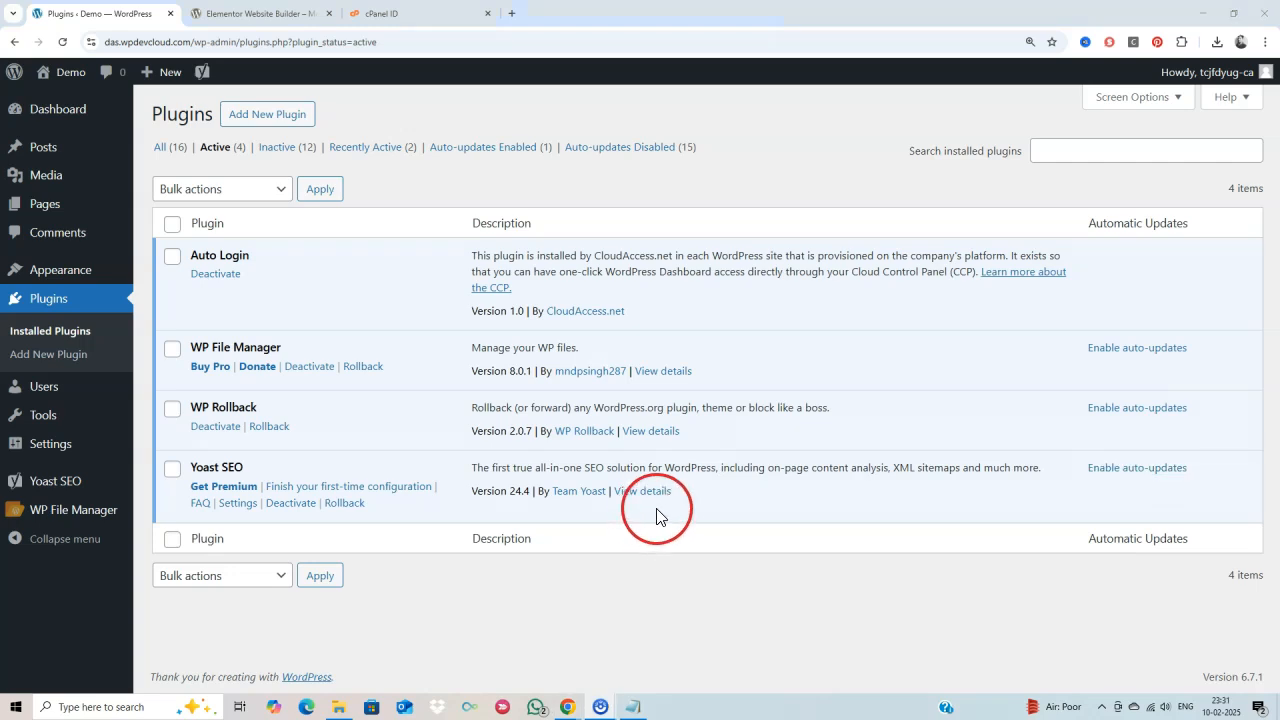